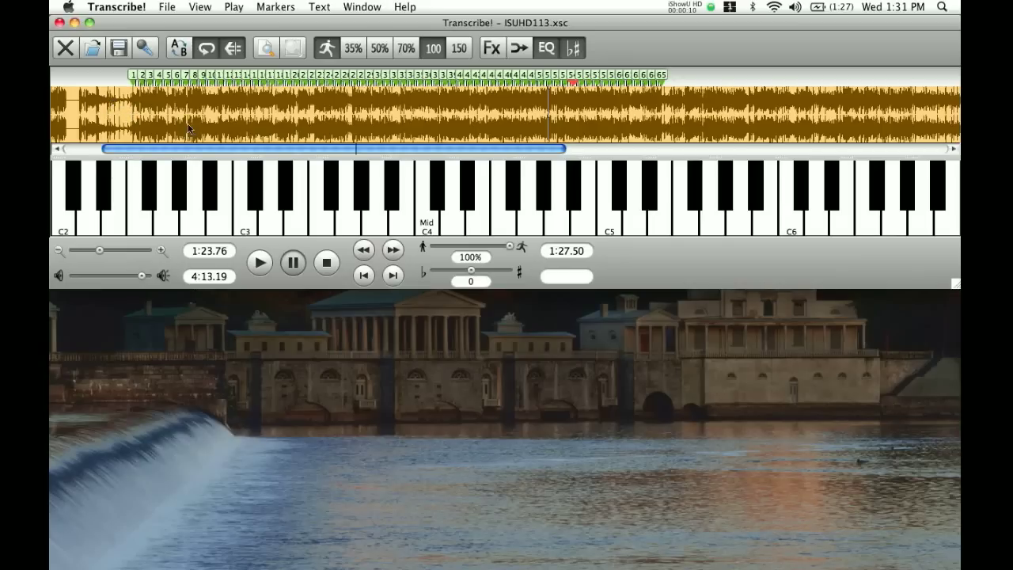
Play back the passage starting just after the measure 42 marker, then pause it.
{"action": "scroll", "coordinate": [137, 98], "scroll_direction": "up", "scroll_amount": 8}
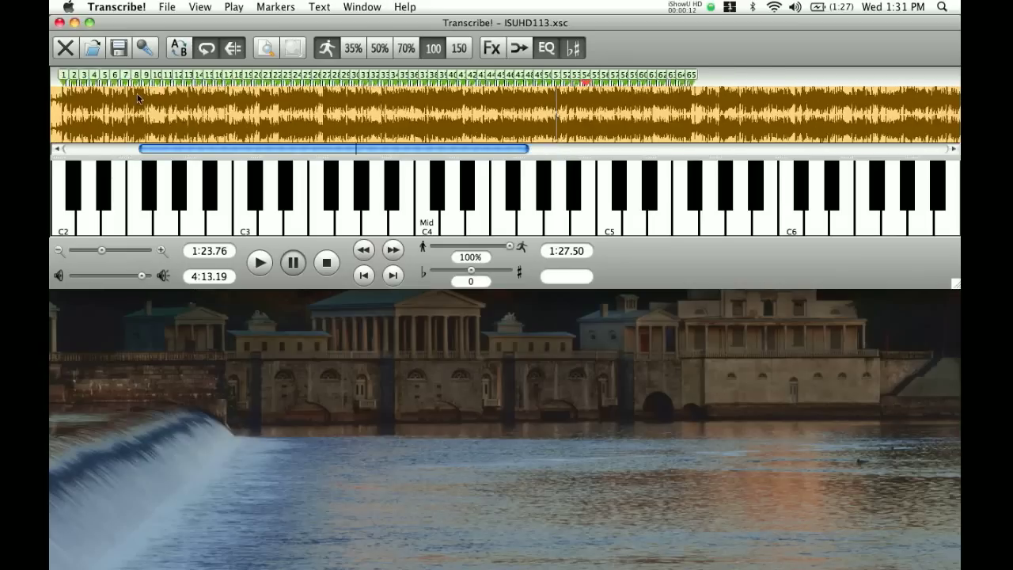
{"action": "scroll", "coordinate": [137, 97], "scroll_direction": "up", "scroll_amount": 5}
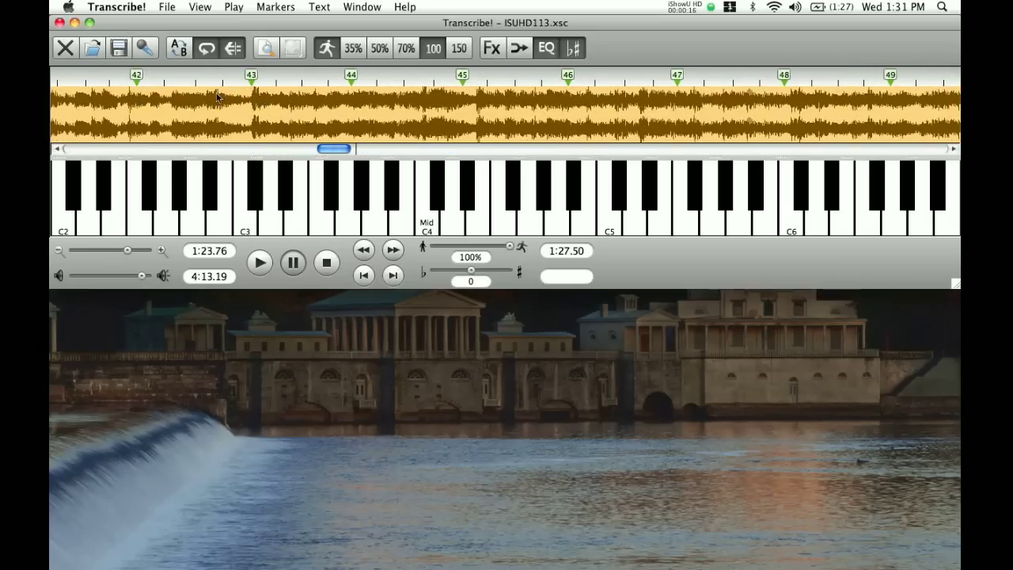
{"action": "left_click", "coordinate": [138, 97]}
{"action": "key", "text": "space"}
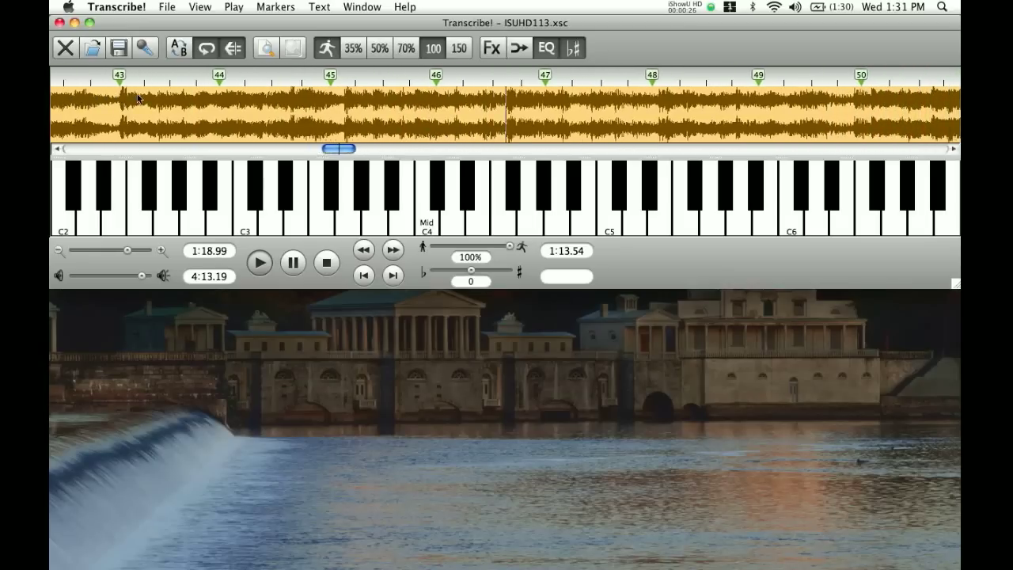
{"action": "key", "text": "space"}
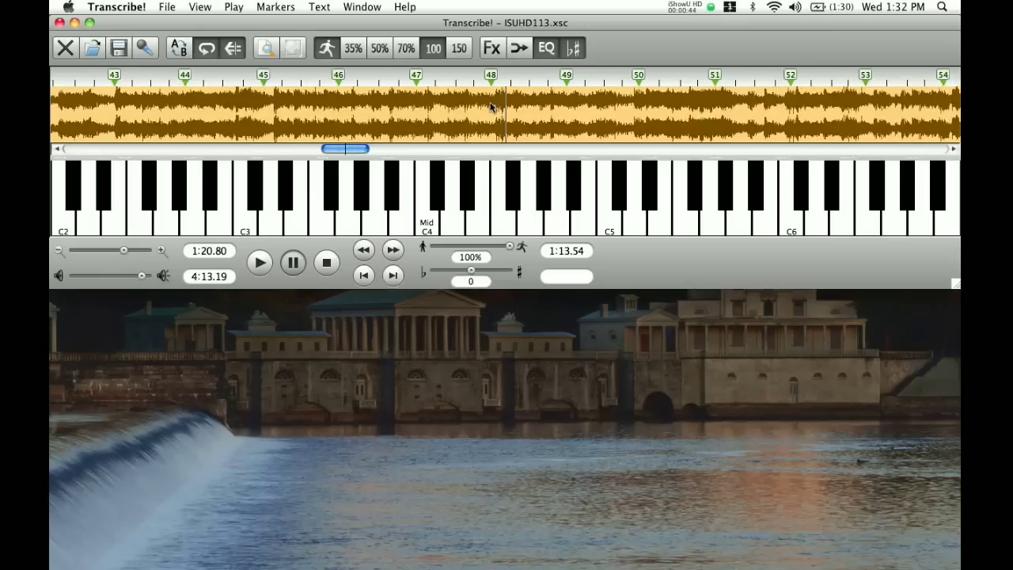
Examine the measure markers along the waveform at several zoom levels.
{"action": "scroll", "coordinate": [491, 107], "scroll_direction": "down", "scroll_amount": 5}
{"action": "scroll", "coordinate": [490, 107], "scroll_direction": "down", "scroll_amount": 3}
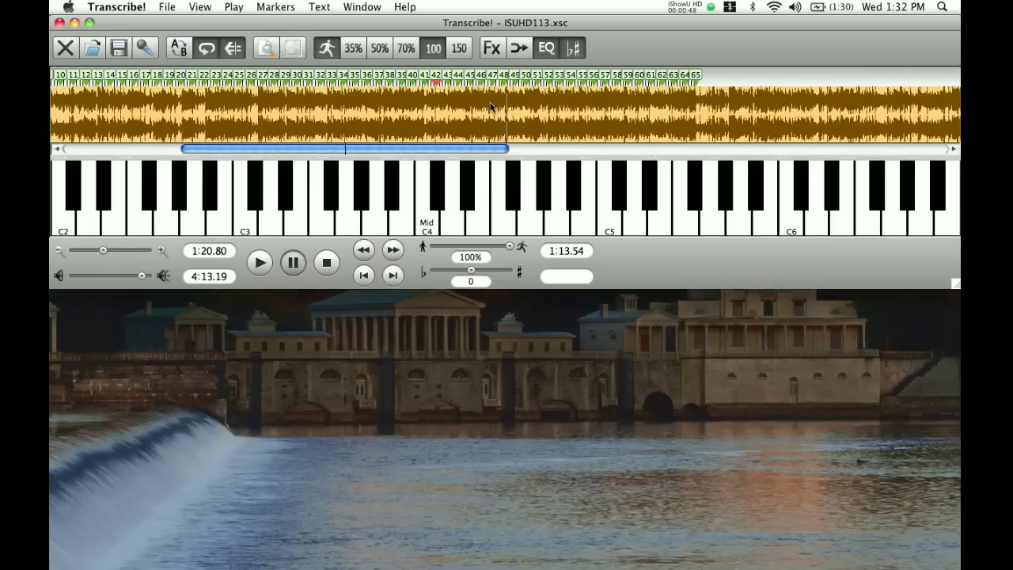
{"action": "scroll", "coordinate": [491, 106], "scroll_direction": "up", "scroll_amount": 4}
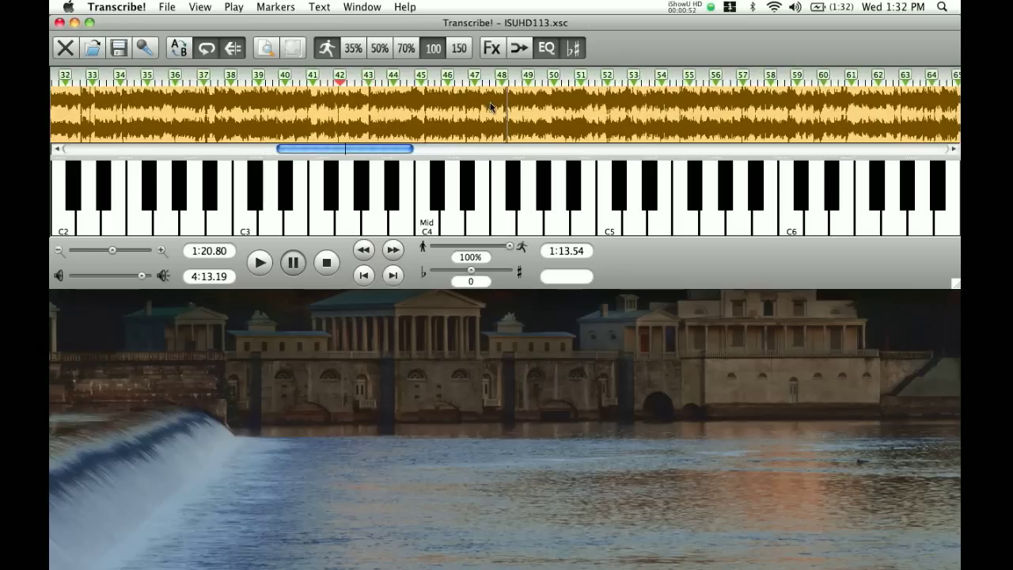
{"action": "scroll", "coordinate": [490, 107], "scroll_direction": "down", "scroll_amount": 5}
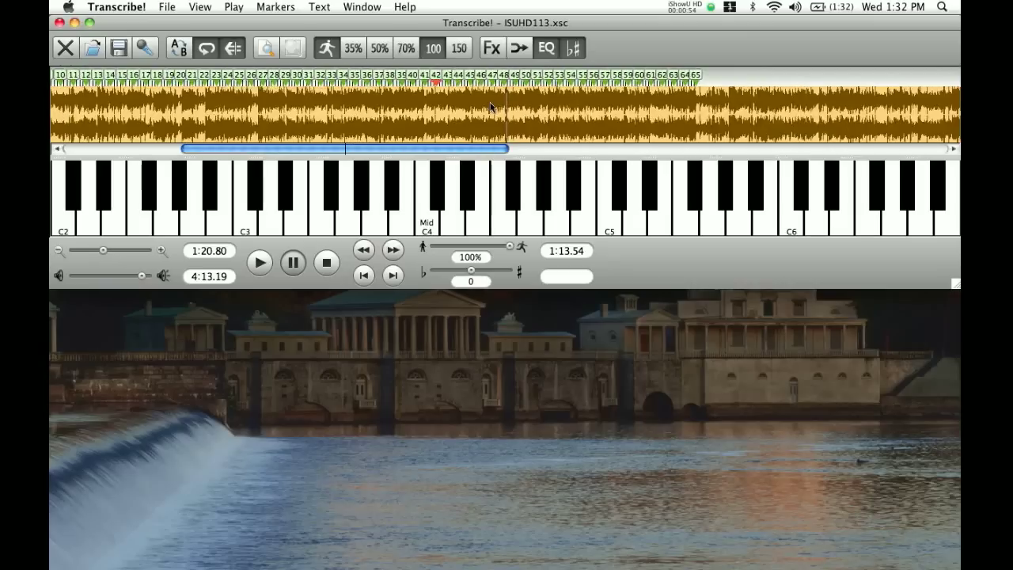
{"action": "scroll", "coordinate": [491, 107], "scroll_direction": "down", "scroll_amount": 1}
{"action": "scroll", "coordinate": [491, 107], "scroll_direction": "up", "scroll_amount": 4}
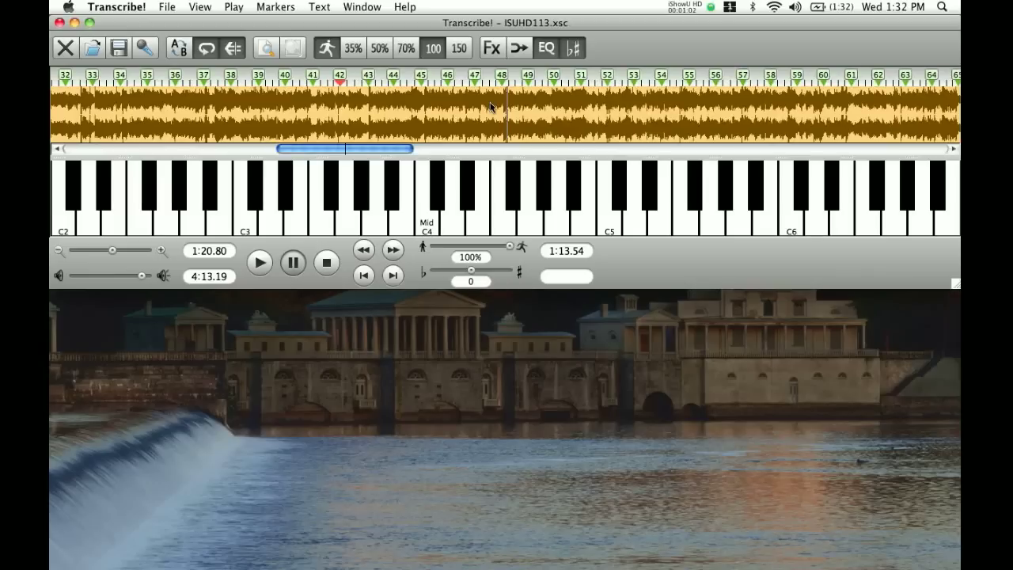
{"action": "scroll", "coordinate": [491, 106], "scroll_direction": "down", "scroll_amount": 3}
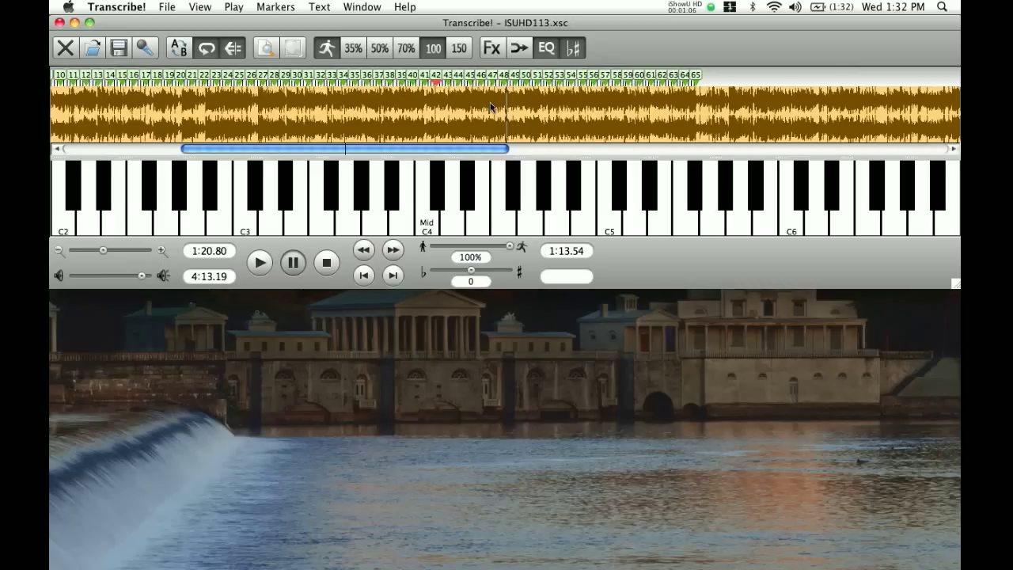
Select the waveform from just before measure 1 to just past measure 65 and compute the average tempo of the selection.
{"action": "scroll", "coordinate": [491, 107], "scroll_direction": "down", "scroll_amount": 3}
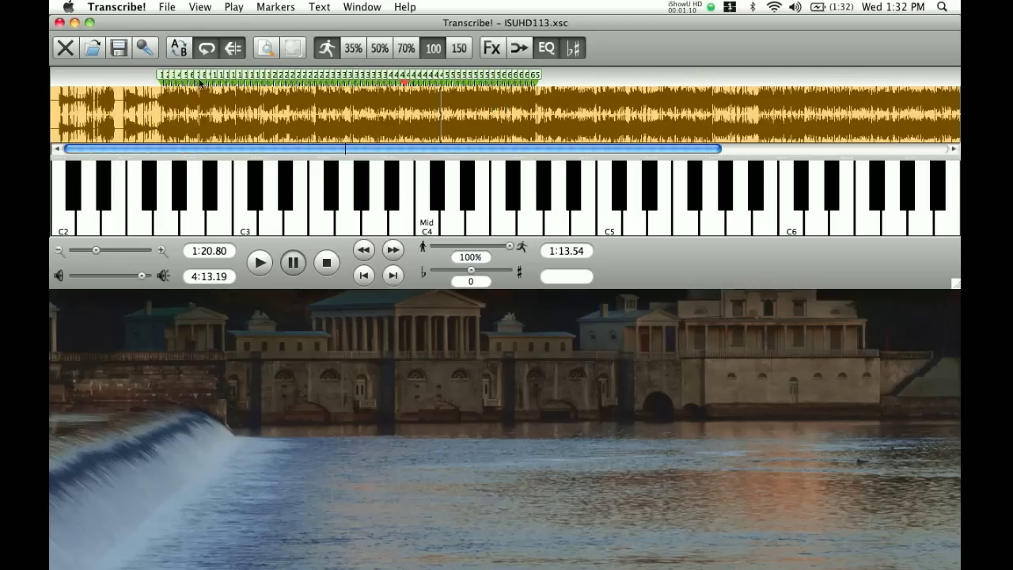
{"action": "left_click_drag", "start_coordinate": [144, 97], "coordinate": [553, 117]}
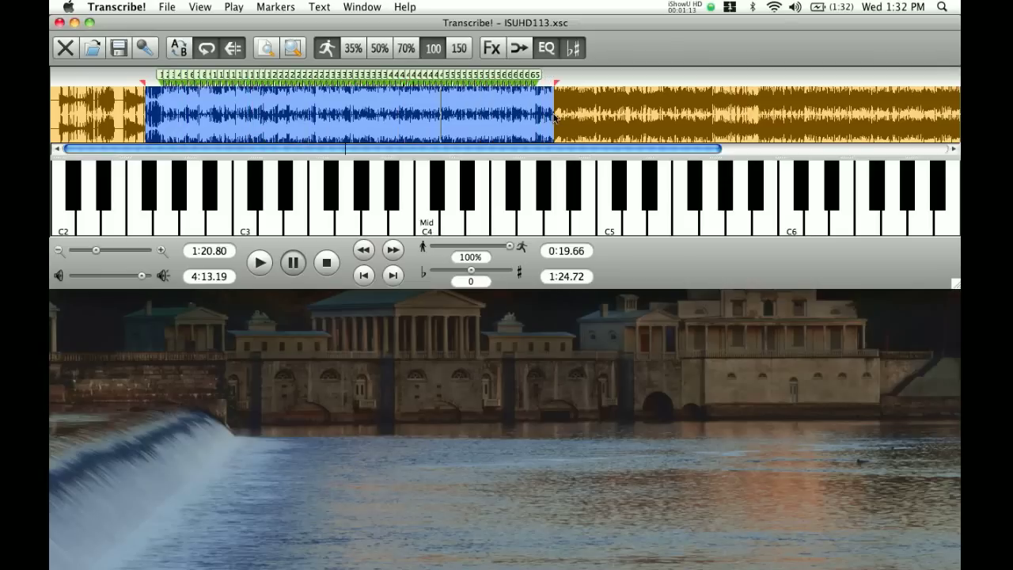
{"action": "left_click", "coordinate": [275, 6]}
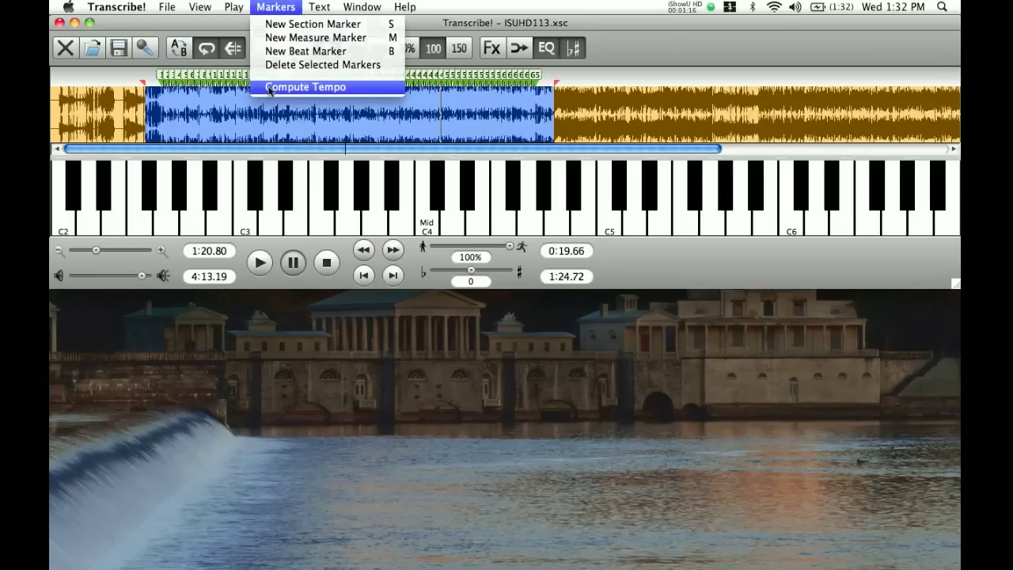
{"action": "left_click", "coordinate": [270, 88]}
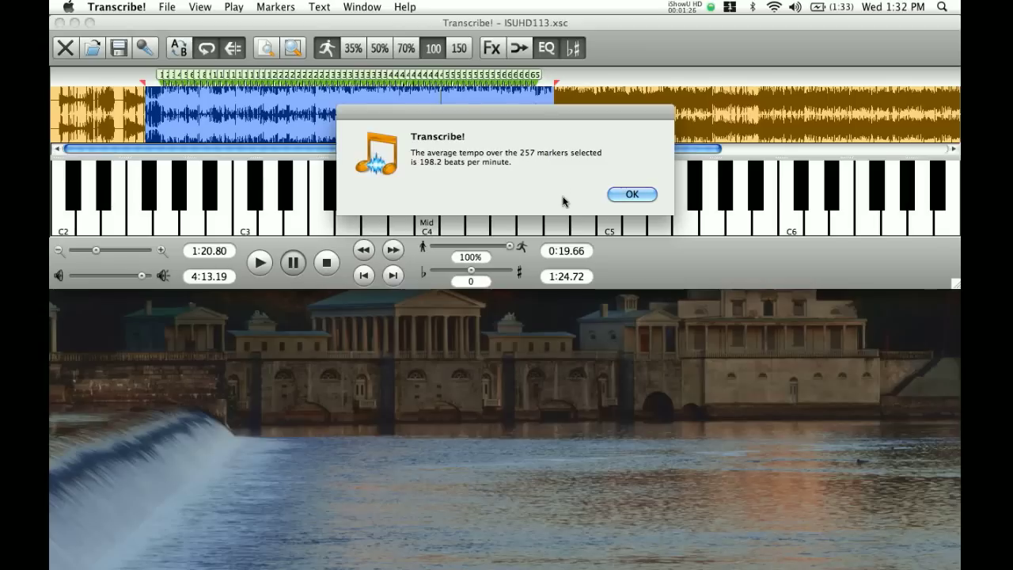
{"action": "left_click", "coordinate": [625, 198]}
Switch to Sibelius 6 and start a new score.
{"action": "mouse_move", "coordinate": [375, 563]}
{"action": "left_click", "coordinate": [370, 554]}
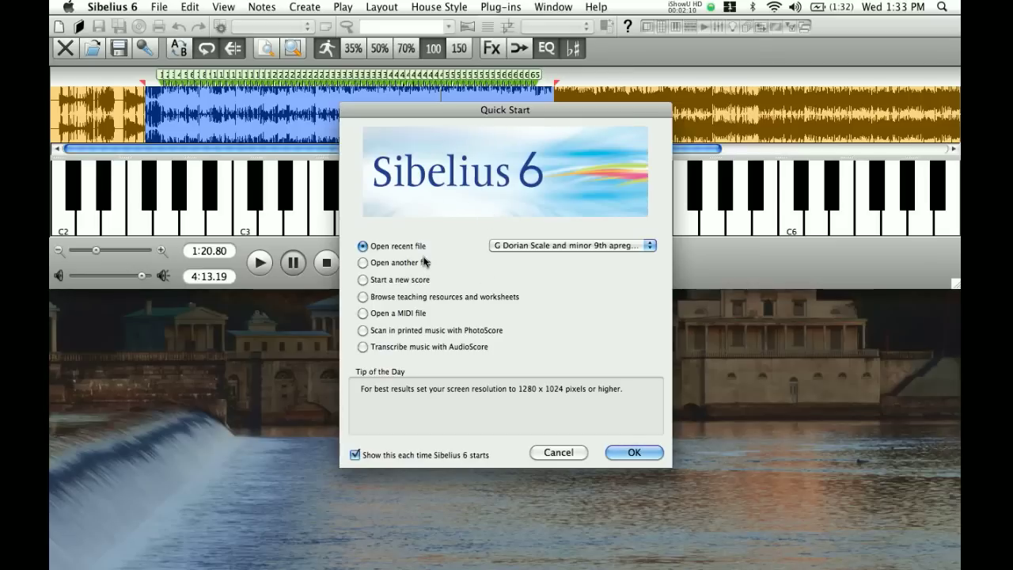
{"action": "left_click", "coordinate": [378, 281]}
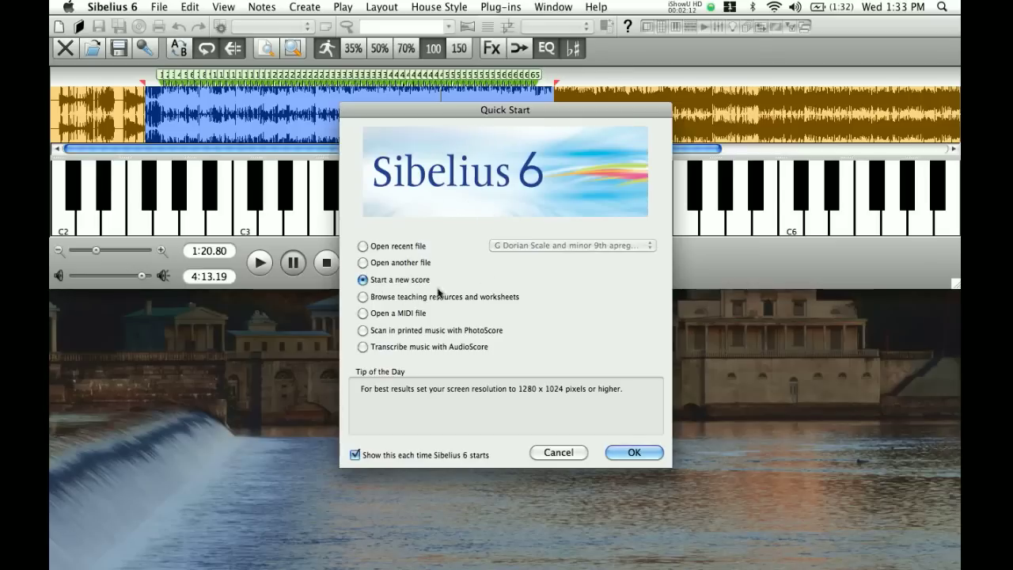
{"action": "left_click", "coordinate": [630, 456]}
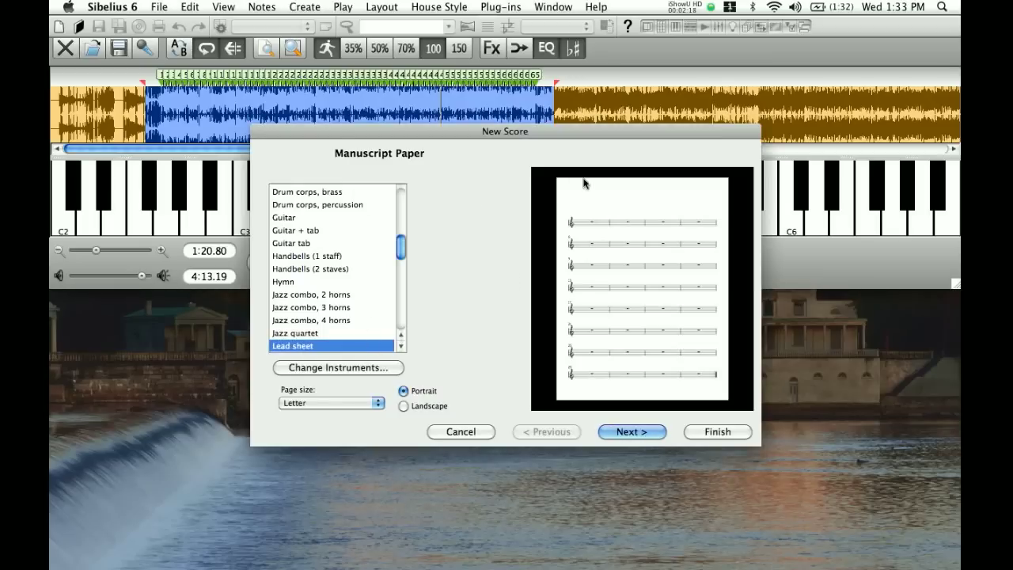
Choose the Lead sheet manuscript paper for the new score.
{"action": "left_click", "coordinate": [300, 349]}
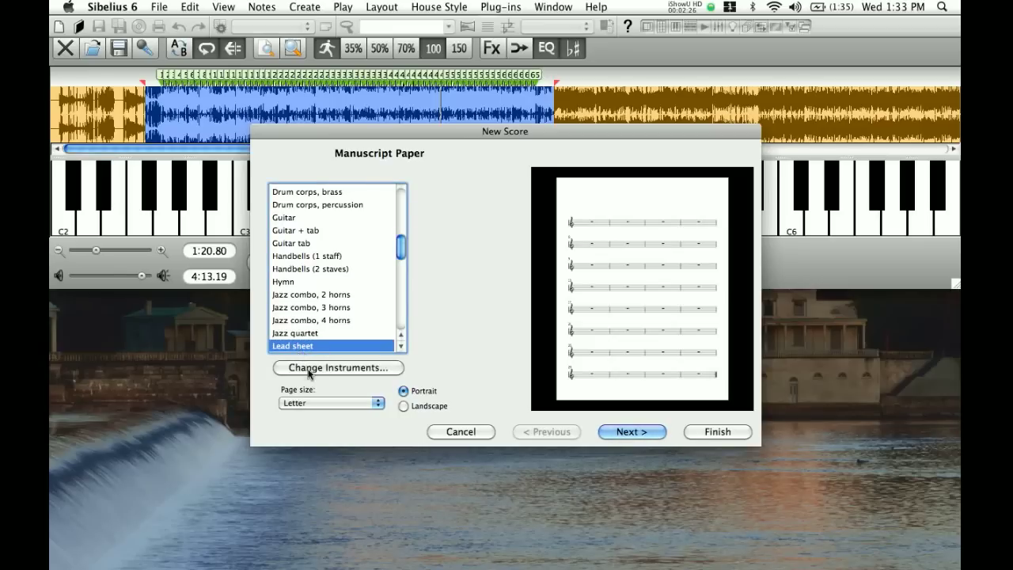
{"action": "scroll", "coordinate": [328, 303], "scroll_direction": "down", "scroll_amount": 1}
{"action": "scroll", "coordinate": [327, 303], "scroll_direction": "down", "scroll_amount": 1}
{"action": "scroll", "coordinate": [328, 303], "scroll_direction": "up", "scroll_amount": 2}
{"action": "scroll", "coordinate": [327, 303], "scroll_direction": "down", "scroll_amount": 5}
{"action": "scroll", "coordinate": [327, 303], "scroll_direction": "down", "scroll_amount": 5}
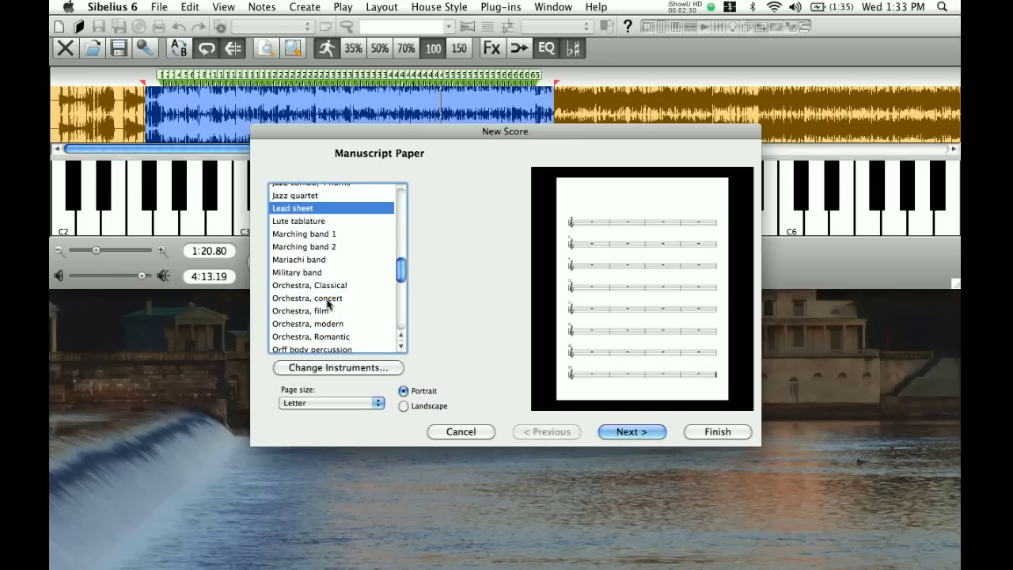
{"action": "scroll", "coordinate": [327, 303], "scroll_direction": "up", "scroll_amount": 10}
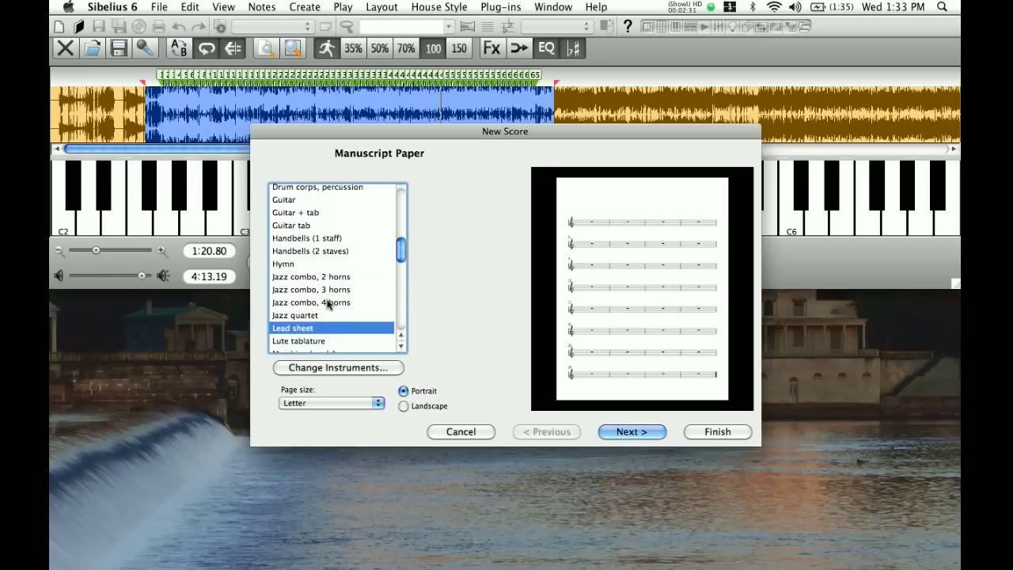
Set up the score's instruments with Alto Saxophone as the only staff and continue to the following setup page.
{"action": "left_click", "coordinate": [318, 368]}
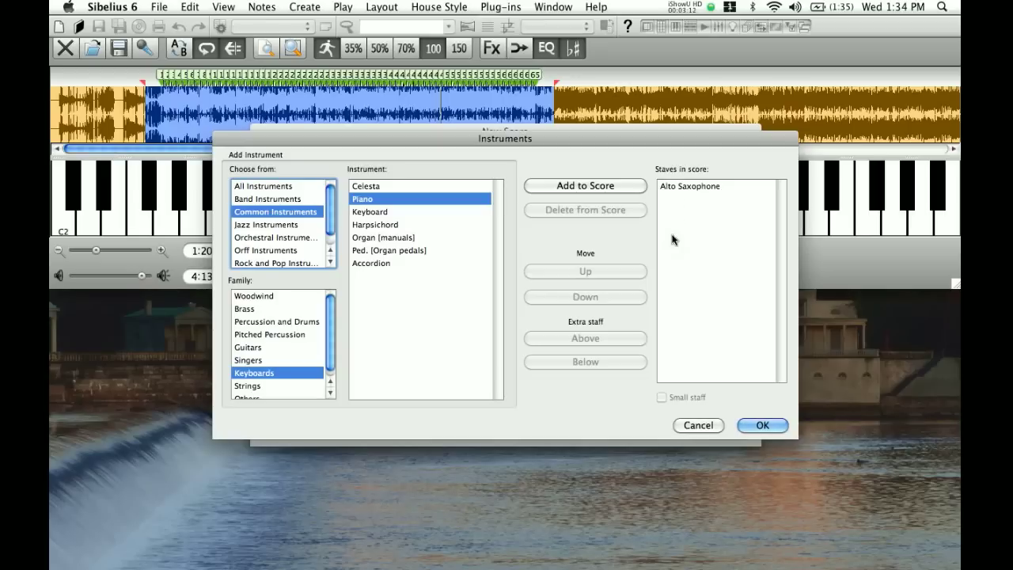
{"action": "left_click", "coordinate": [763, 425]}
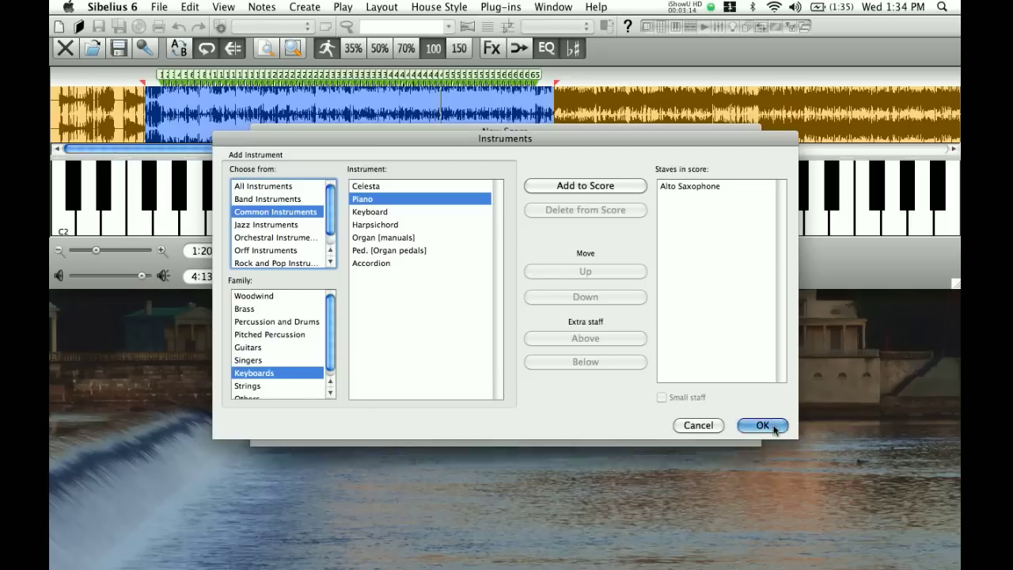
{"action": "left_click", "coordinate": [630, 432]}
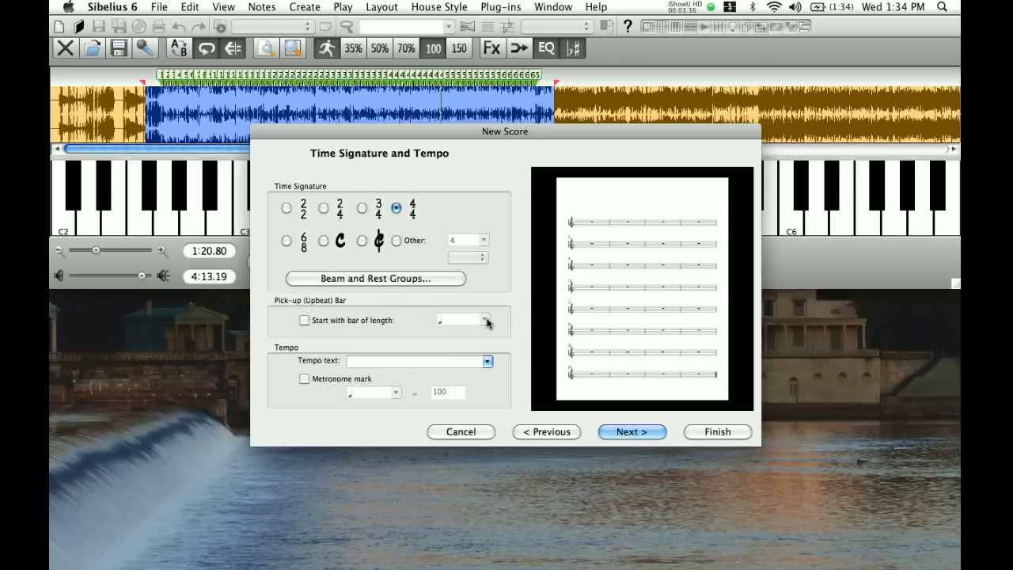
Set the tempo text to Swing, enable a quarter-note metronome mark and open its value for editing.
{"action": "left_click", "coordinate": [368, 363]}
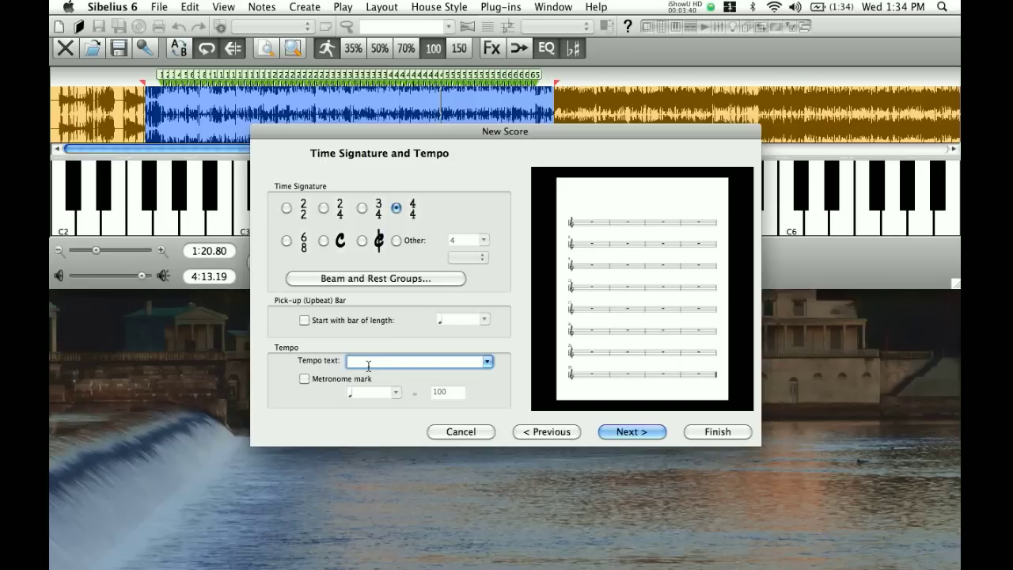
{"action": "type", "text": "Swing"}
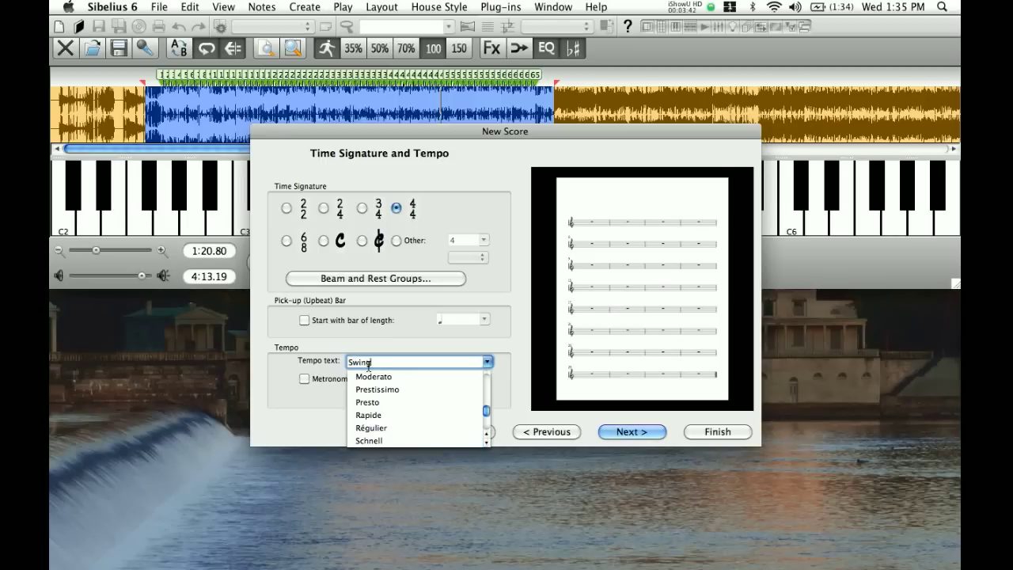
{"action": "key", "text": "Return"}
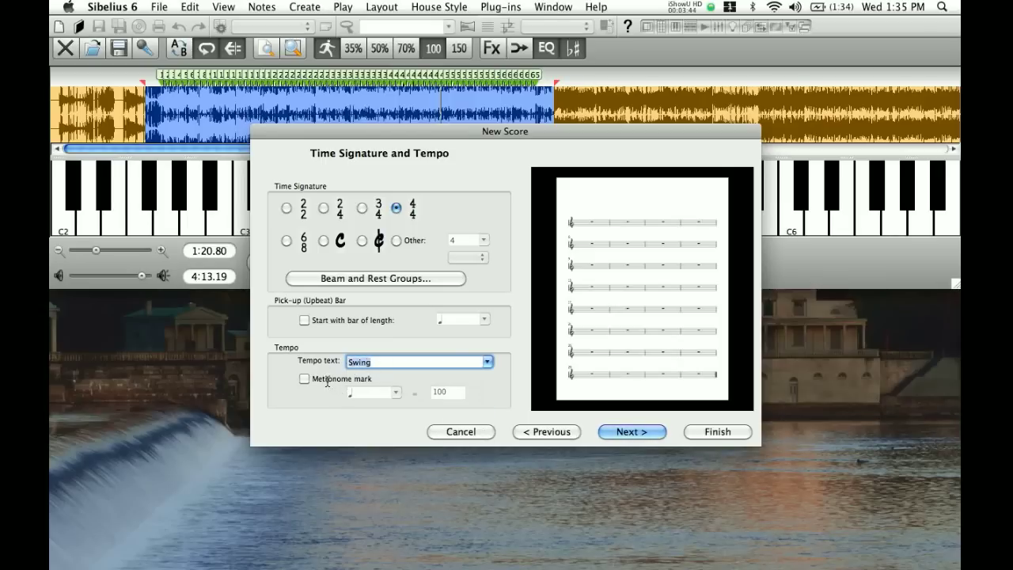
{"action": "left_click", "coordinate": [304, 380]}
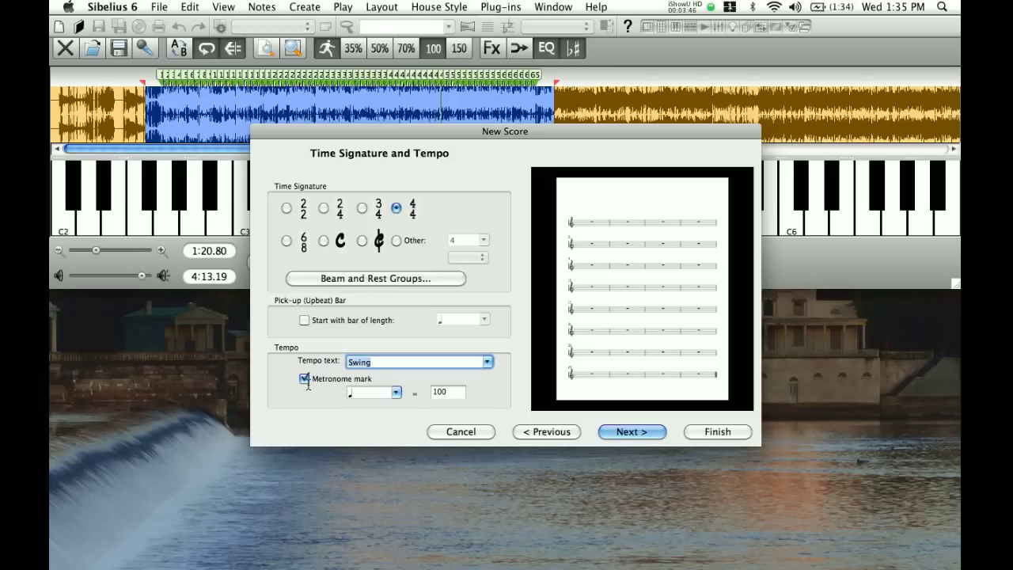
{"action": "left_click", "coordinate": [452, 392]}
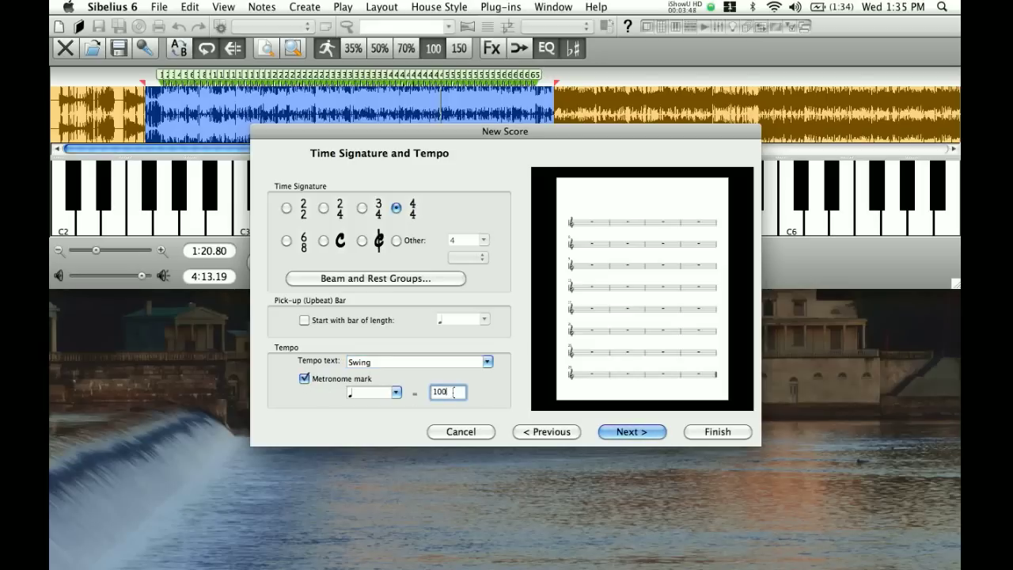
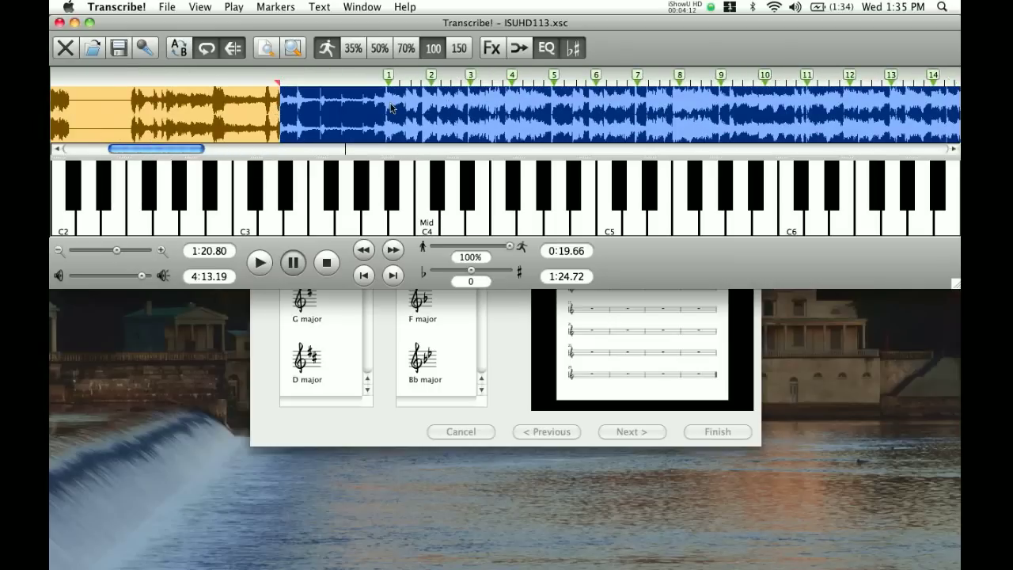
Play the recording in Transcribe! from 0:20.77, just before measure 1, and compare it with F4 on the keyboard.
{"action": "left_click", "coordinate": [317, 112]}
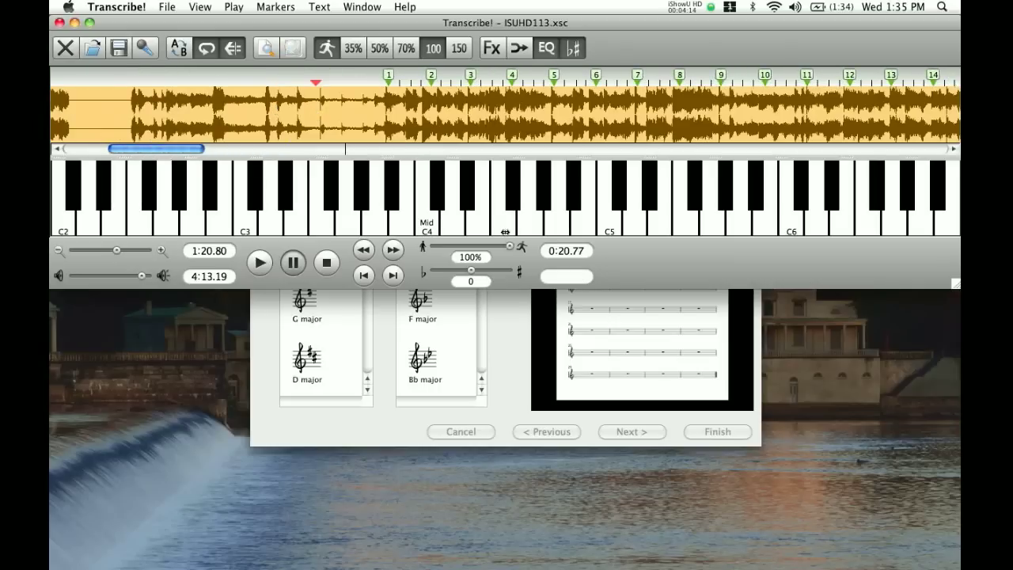
{"action": "key", "text": "space"}
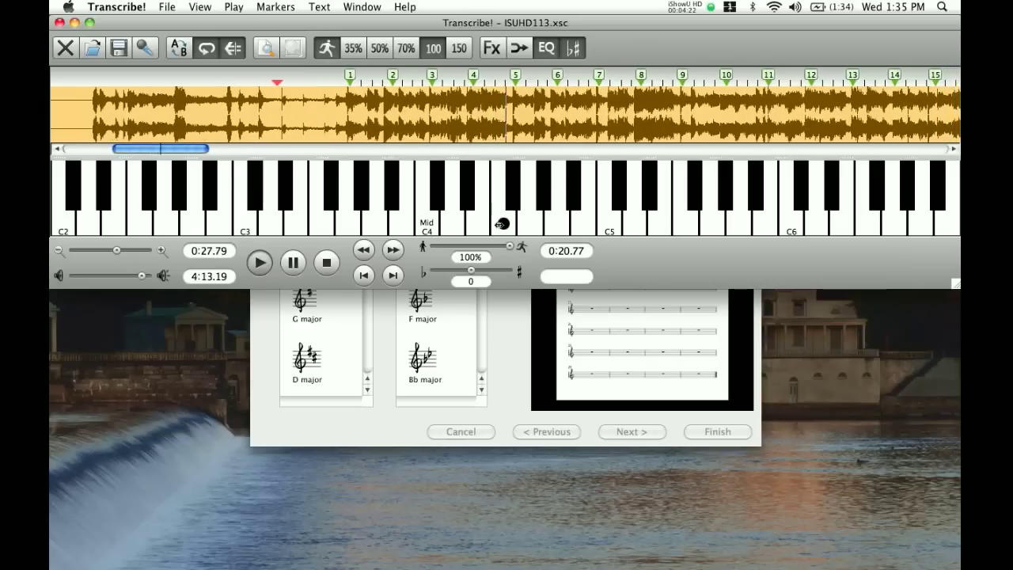
{"action": "key", "text": "space"}
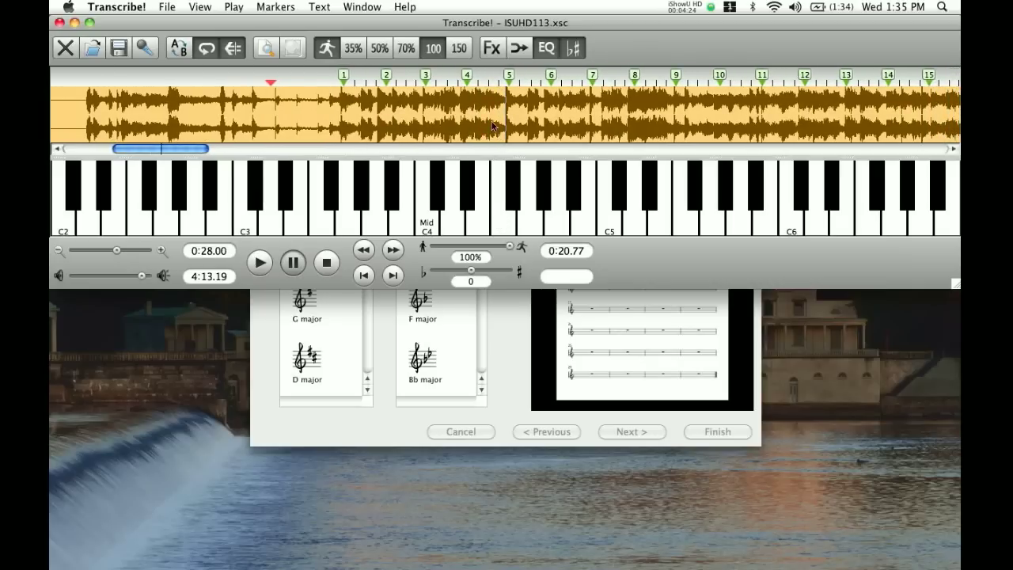
{"action": "scroll", "coordinate": [495, 120], "scroll_direction": "right", "scroll_amount": 5}
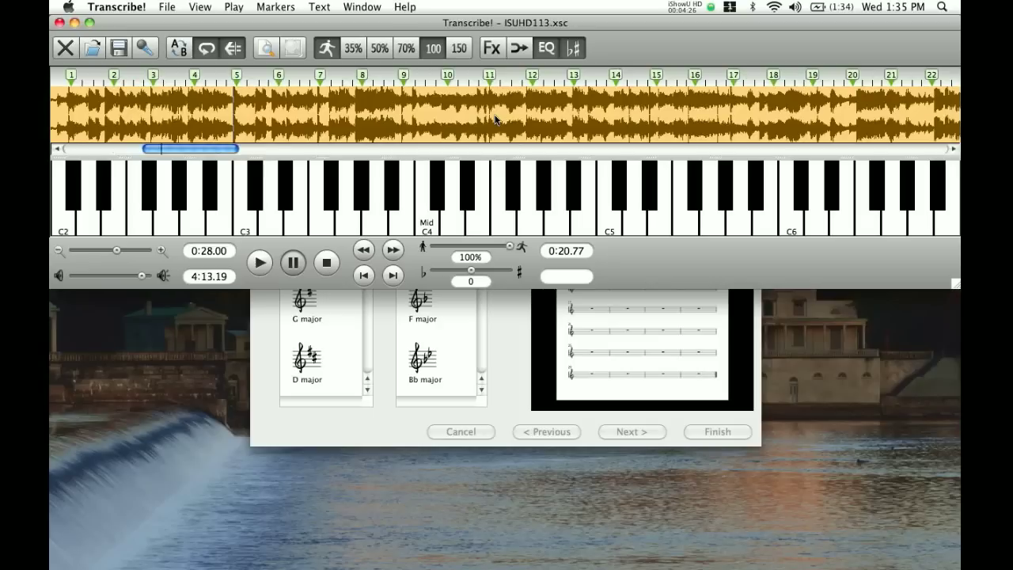
Replay the recording from 0:20.77 while sounding the black key G#4 against it, then pause.
{"action": "left_click", "coordinate": [538, 199]}
{"action": "key", "text": "space"}
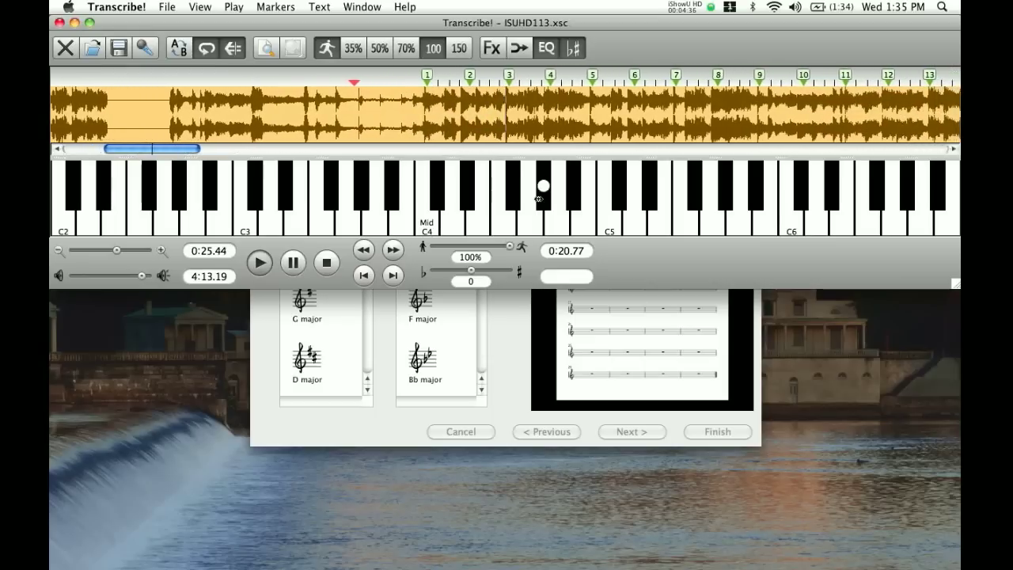
{"action": "key", "text": "space"}
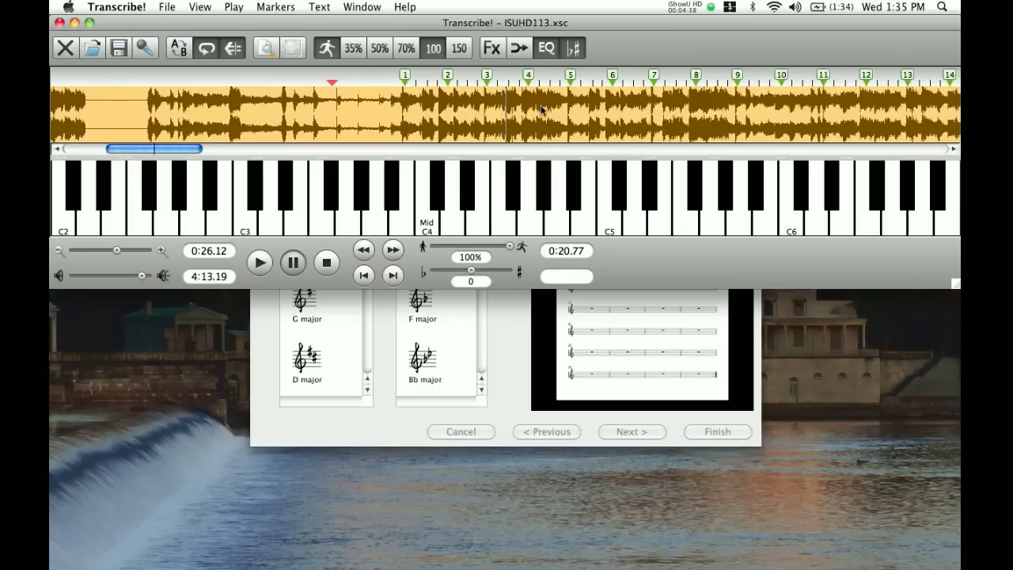
{"action": "scroll", "coordinate": [541, 110], "scroll_direction": "right", "scroll_amount": 5}
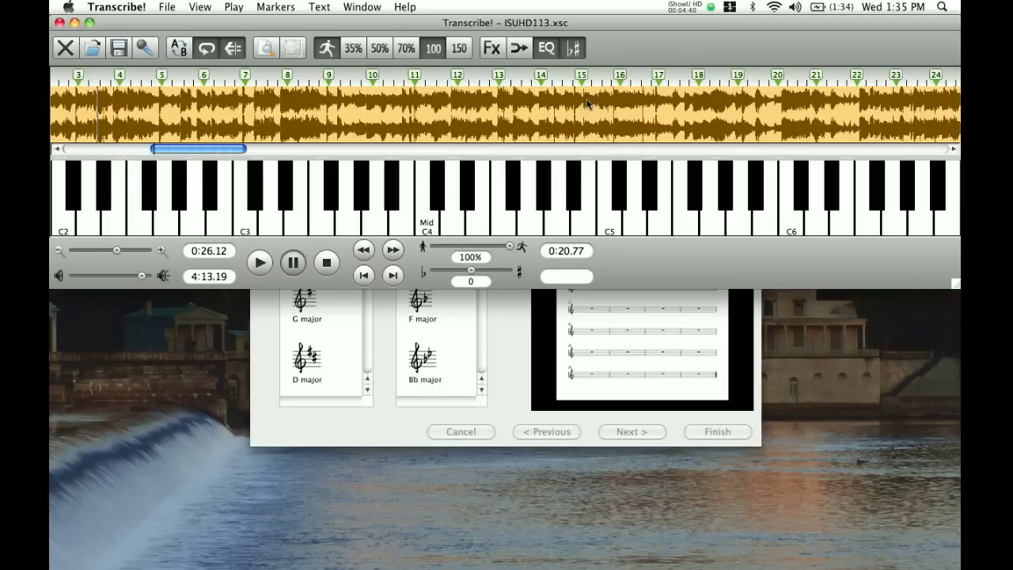
Play the recording in Transcribe! from 0:39.74, near measure 14, and compare it with F4 on the keyboard.
{"action": "left_click", "coordinate": [538, 93]}
{"action": "key", "text": "space"}
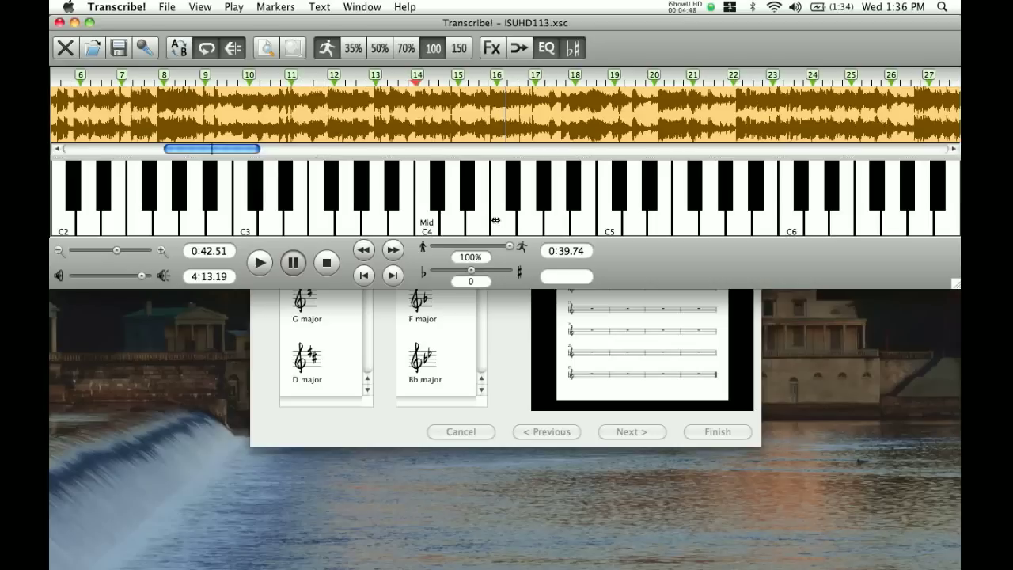
{"action": "key", "text": "space"}
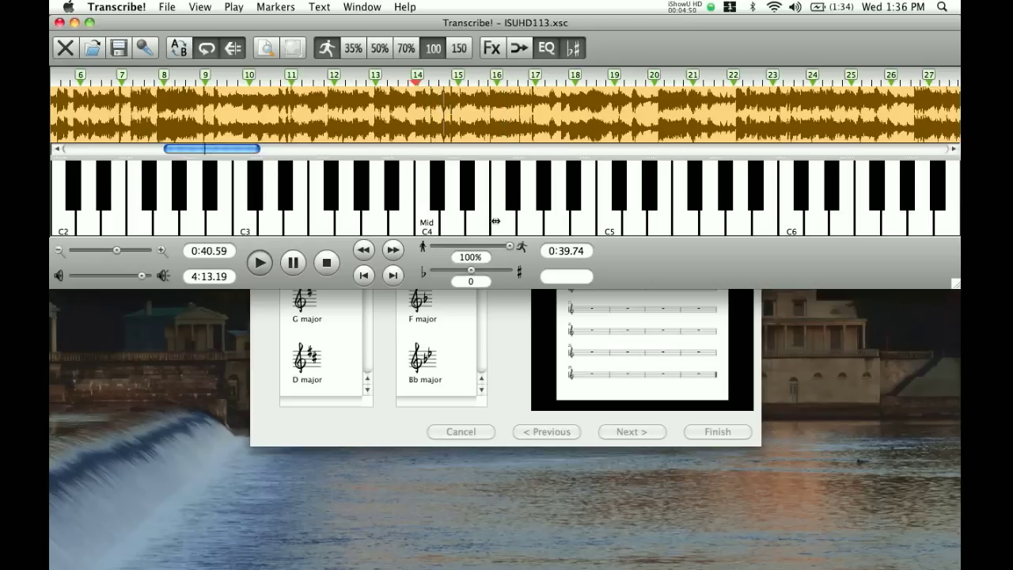
{"action": "left_click", "coordinate": [497, 222]}
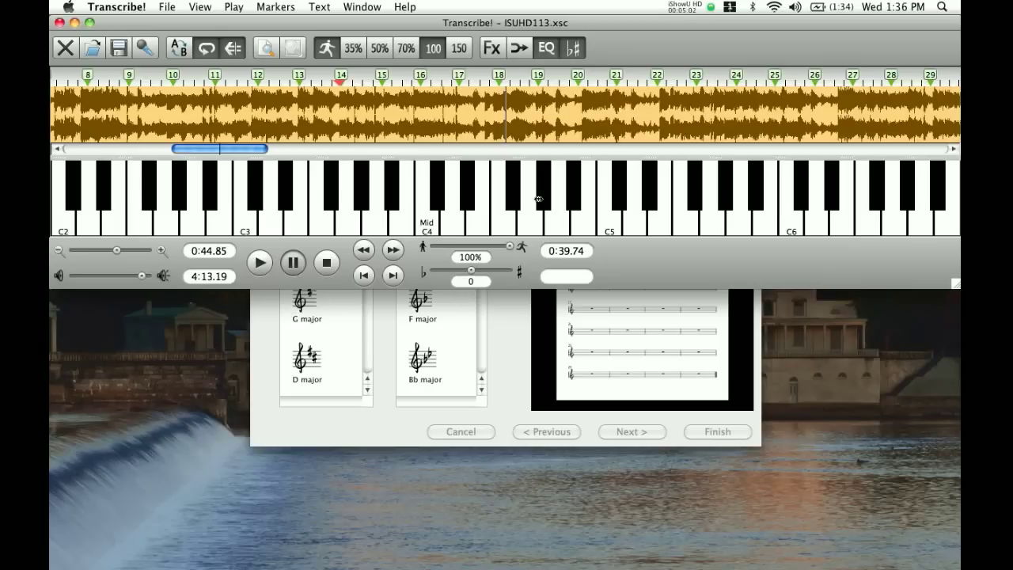
Switch back to Sibelius, set the new score's key signature to F minor and continue to the Score Info page.
{"action": "left_click", "coordinate": [512, 349]}
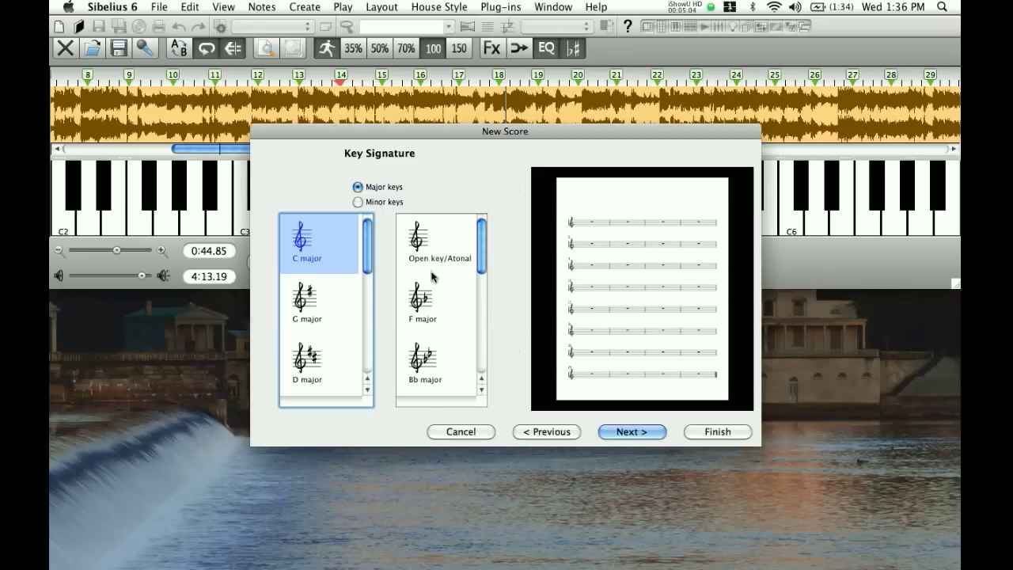
{"action": "left_click", "coordinate": [375, 203]}
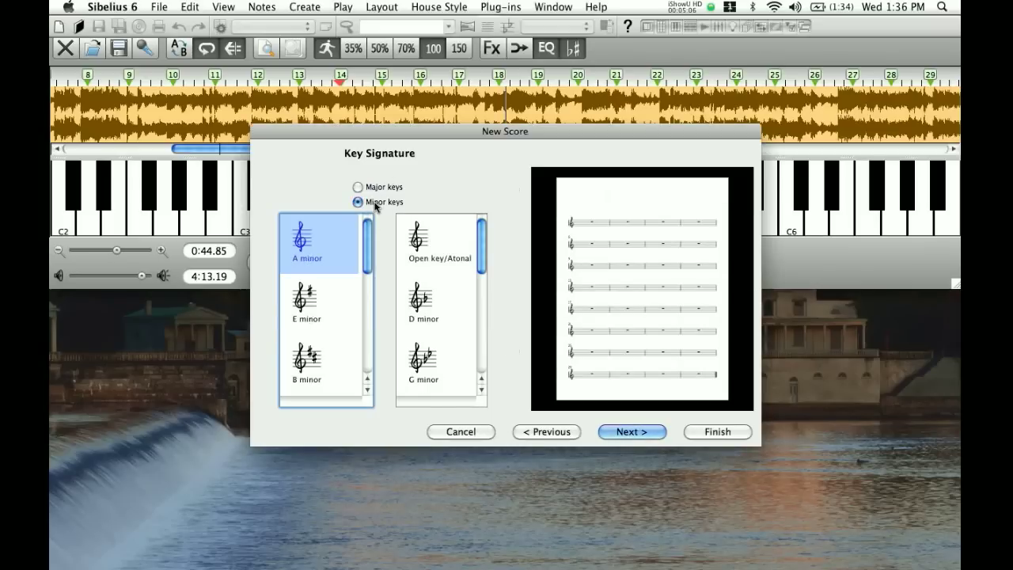
{"action": "scroll", "coordinate": [434, 343], "scroll_direction": "down", "scroll_amount": 3}
{"action": "scroll", "coordinate": [434, 343], "scroll_direction": "down", "scroll_amount": 3}
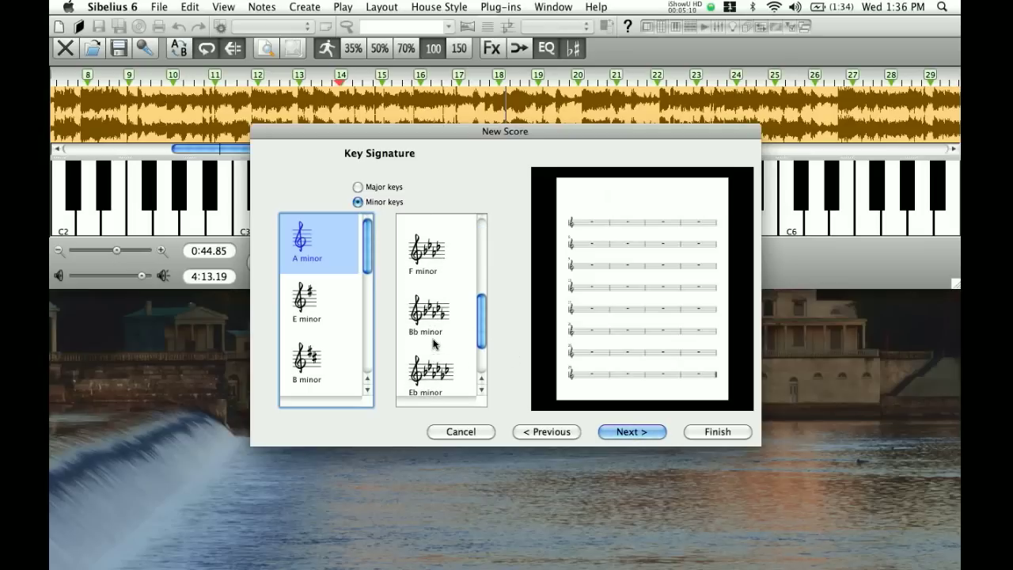
{"action": "left_click", "coordinate": [443, 278]}
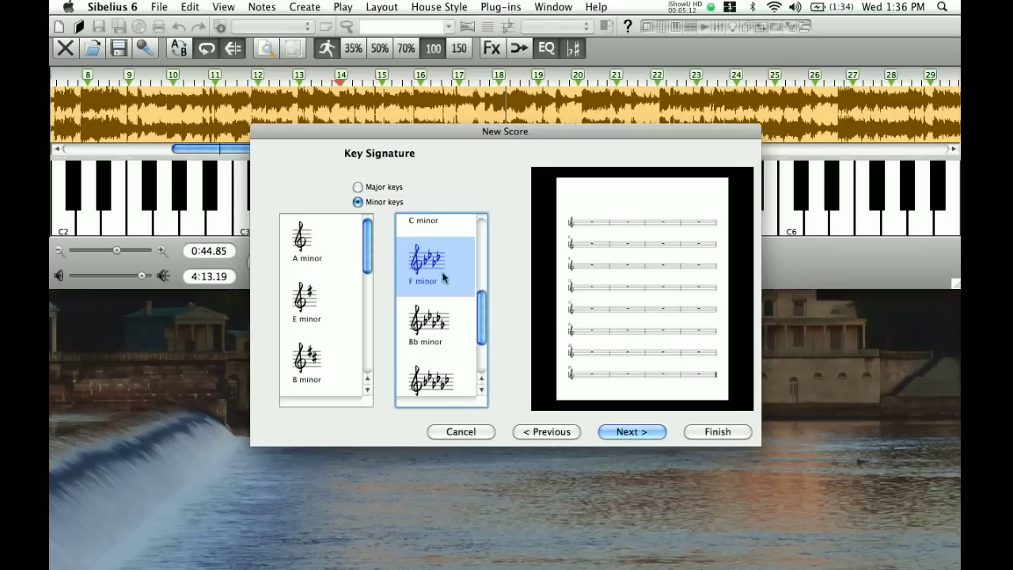
{"action": "left_click", "coordinate": [650, 432]}
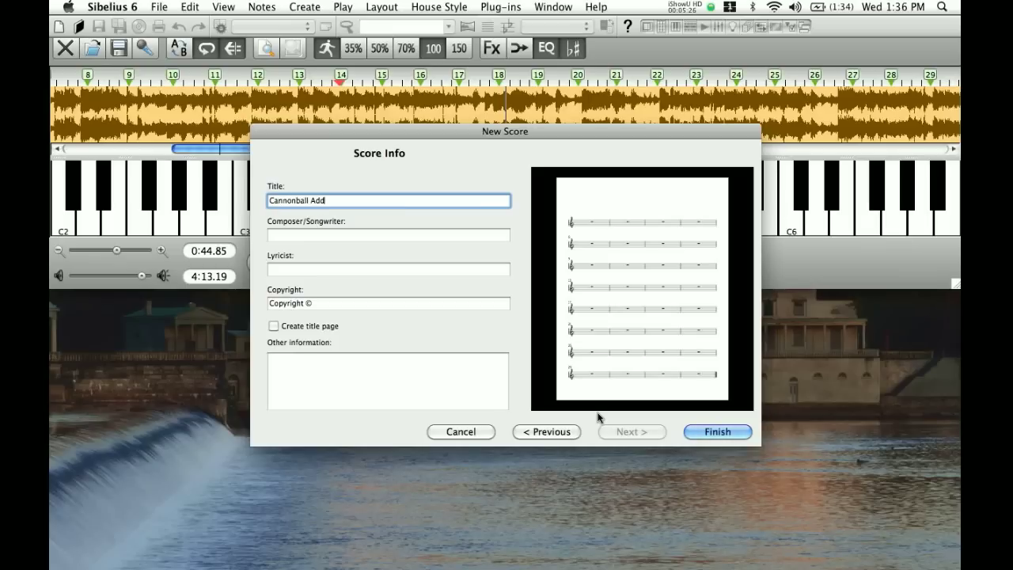
Title the score "Cannonball Adderley's Solo on Work Song", enter the "Transcribed by" credit with the transcriber's name as composer, and add 2010 to the copyright.
{"action": "type", "text": "olo on Work Song"}
{"action": "key", "text": "Tab"}
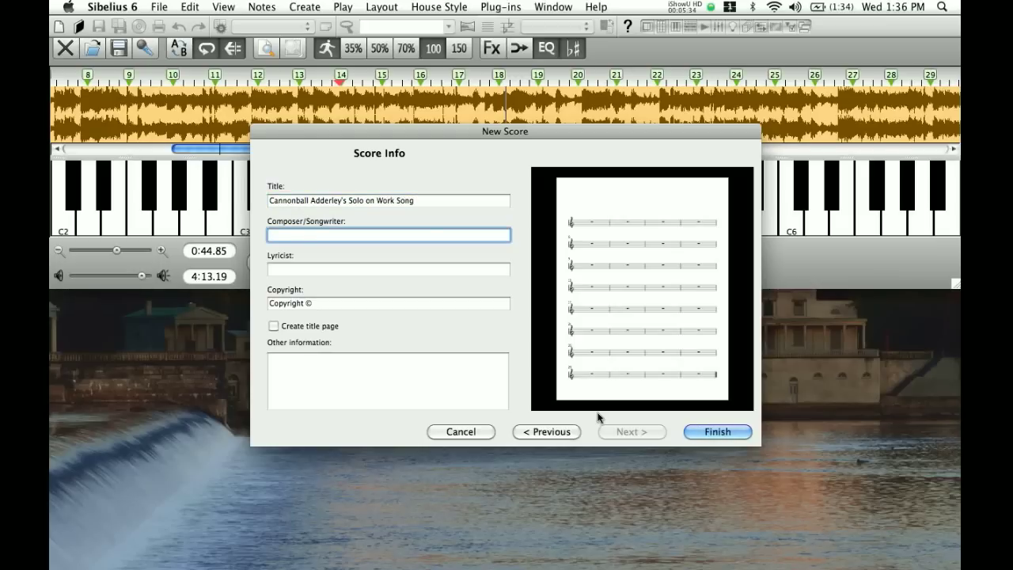
{"action": "type", "text": "Transcribe"}
{"action": "key", "text": "Tab"}
{"action": "key", "text": "Tab"}
{"action": "key", "text": "Right"}
{"action": "type", "text": "2010"}
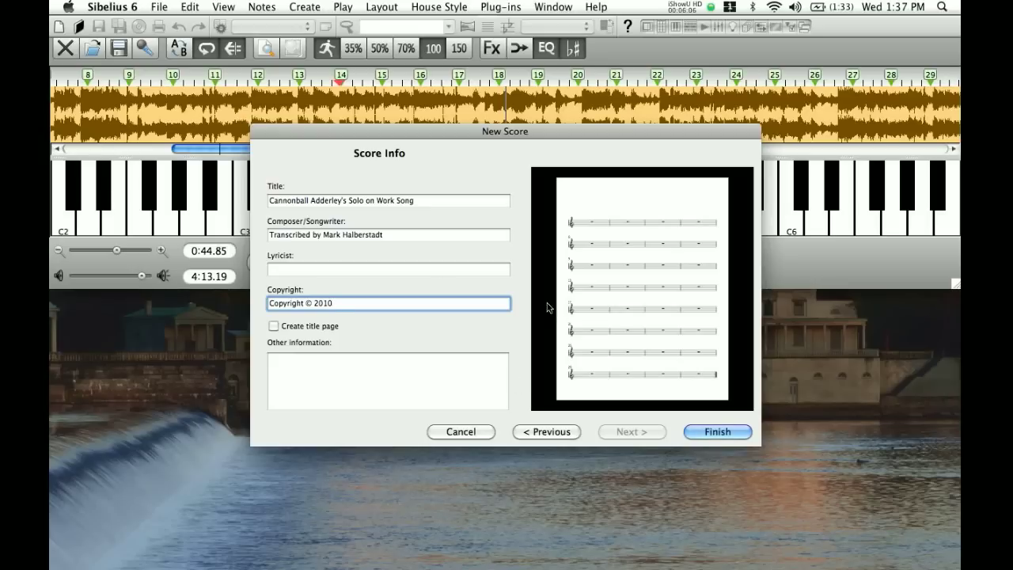
Finish creating the score and close the floating Keyboard window covering the title.
{"action": "triple_click", "coordinate": [385, 203]}
{"action": "left_click", "coordinate": [420, 200]}
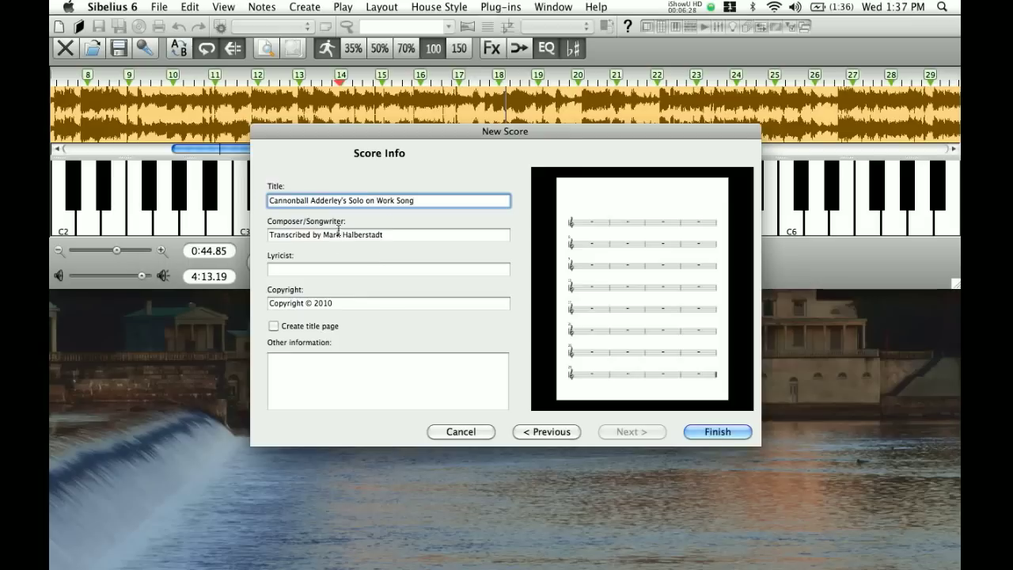
{"action": "left_click", "coordinate": [721, 432]}
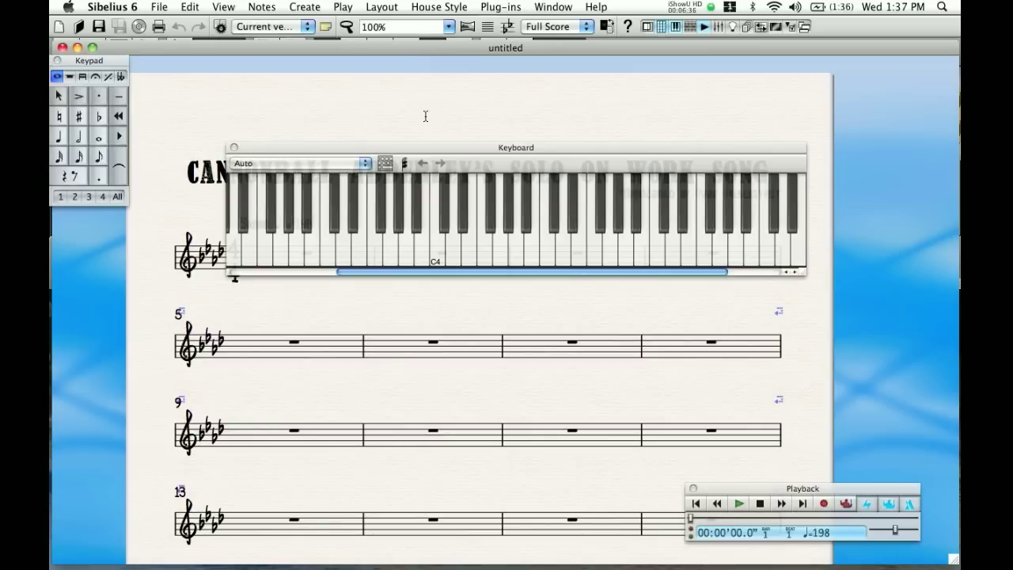
{"action": "left_click", "coordinate": [234, 147]}
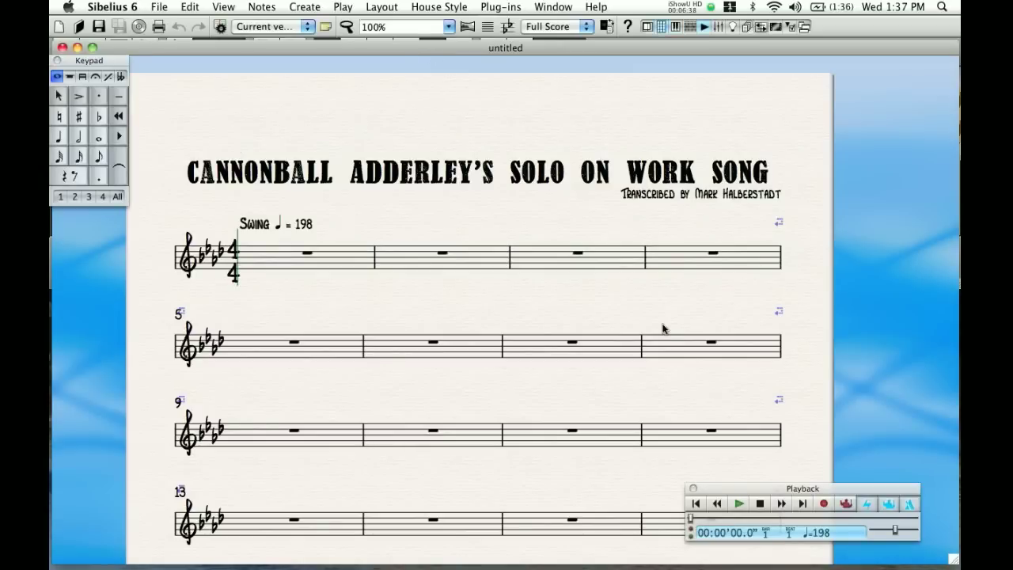
Move the title higher above the first staff and break it into two lines before "Solo".
{"action": "left_click_drag", "start_coordinate": [583, 171], "coordinate": [580, 143]}
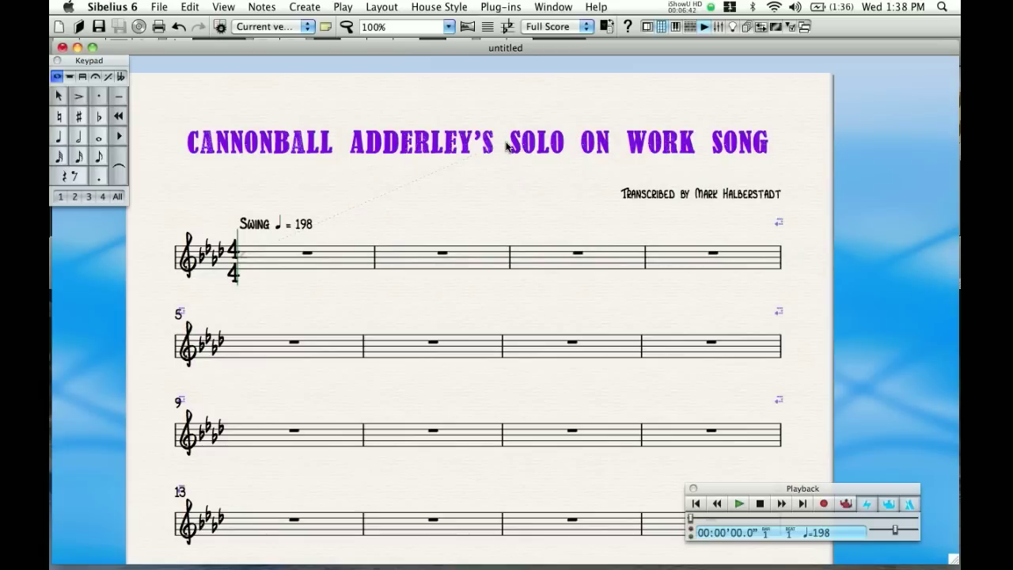
{"action": "key", "text": "Escape"}
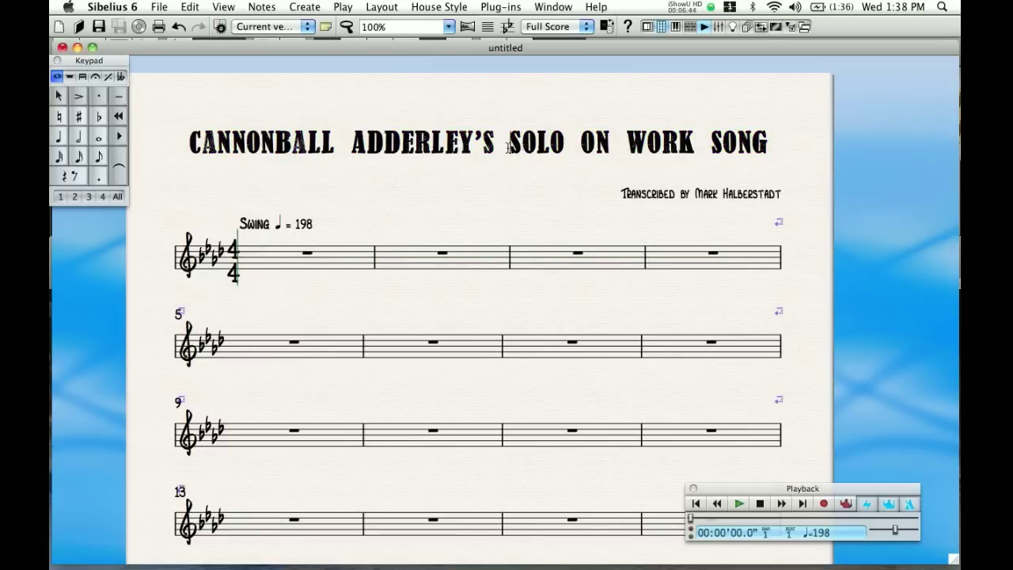
{"action": "double_click", "coordinate": [507, 148]}
{"action": "key", "text": "Return"}
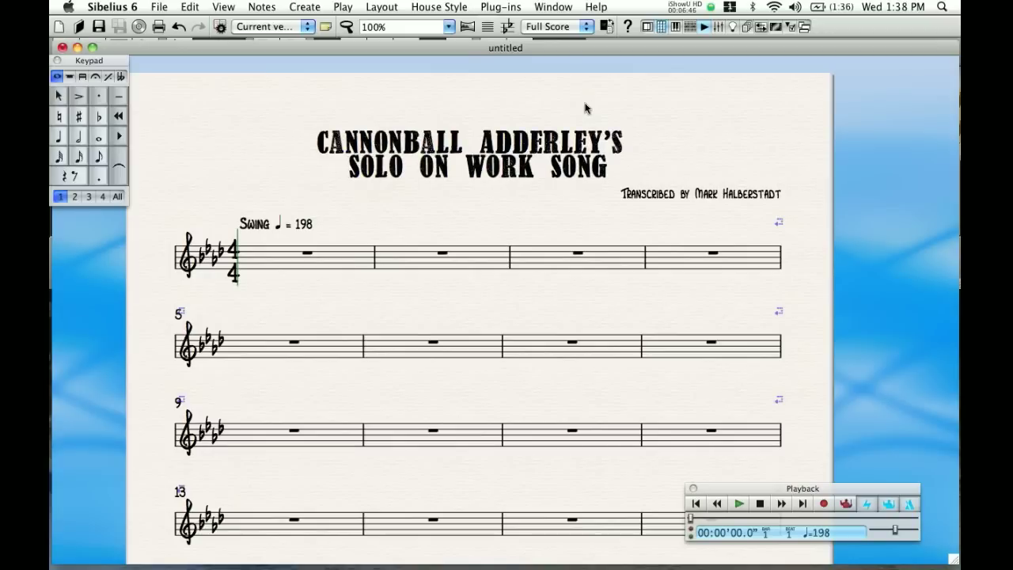
{"action": "left_click", "coordinate": [315, 8]}
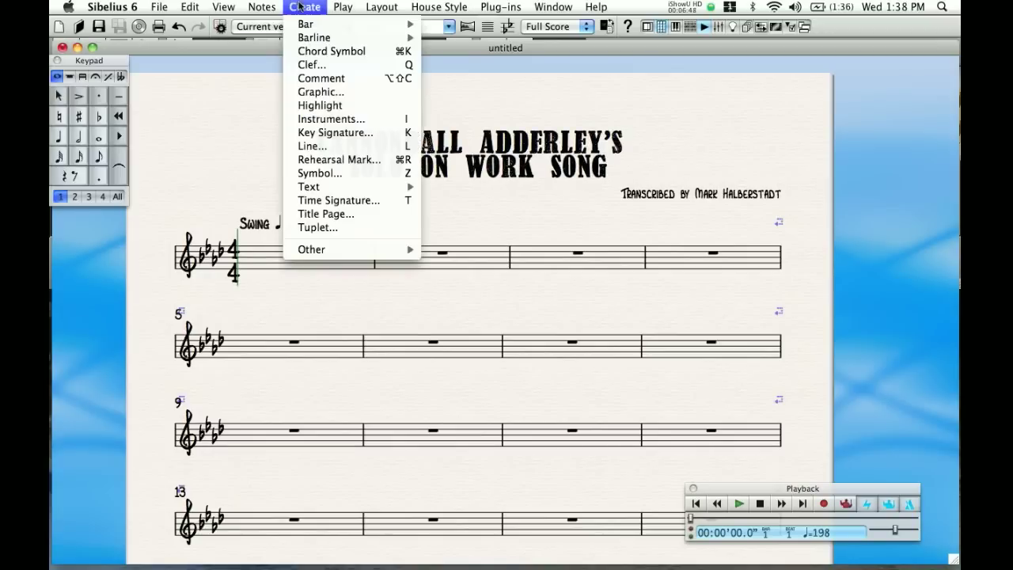
{"action": "key", "text": "Escape"}
Switch to Firefox and search Google for "cannonball adderley work song".
{"action": "mouse_move", "coordinate": [176, 552]}
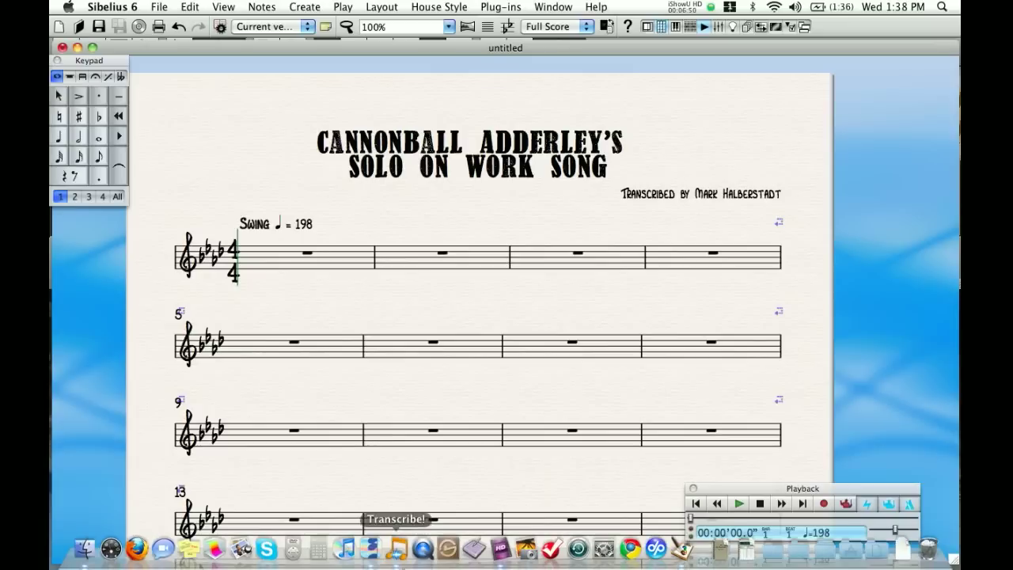
{"action": "left_click", "coordinate": [136, 547]}
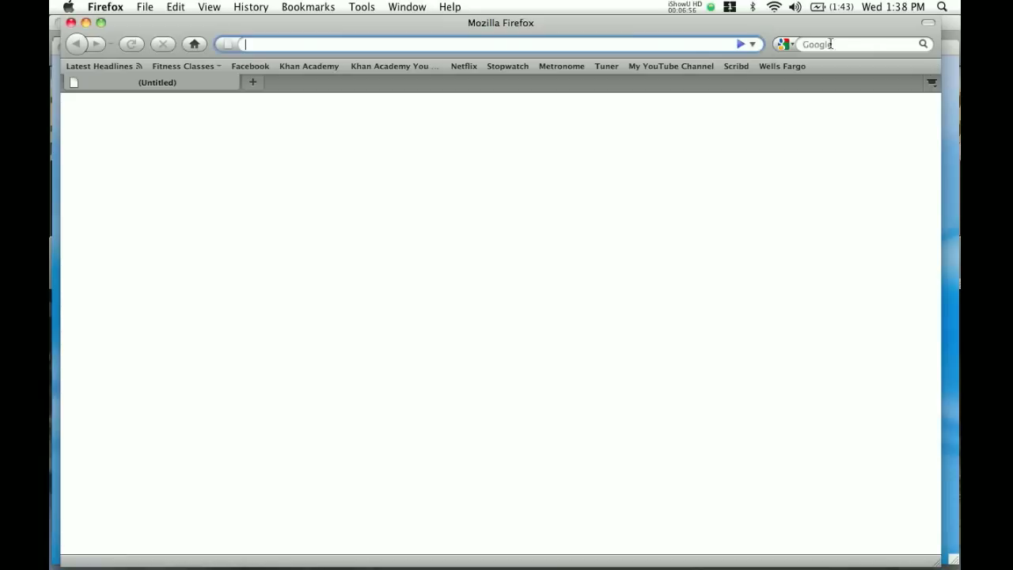
{"action": "left_click", "coordinate": [862, 44]}
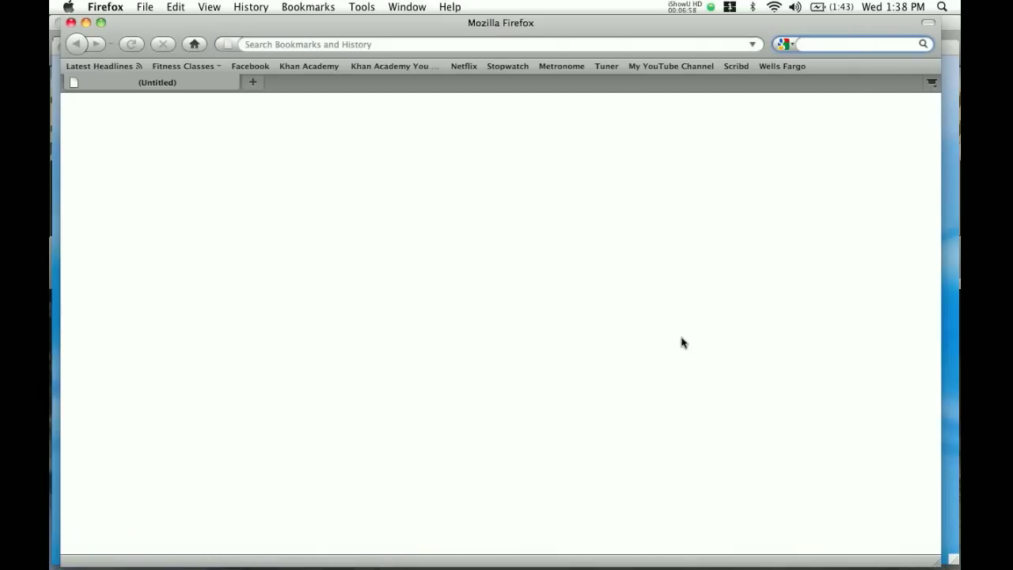
{"action": "type", "text": "cannonball ad"}
{"action": "type", "text": "derley work song"}
{"action": "key", "text": "Return"}
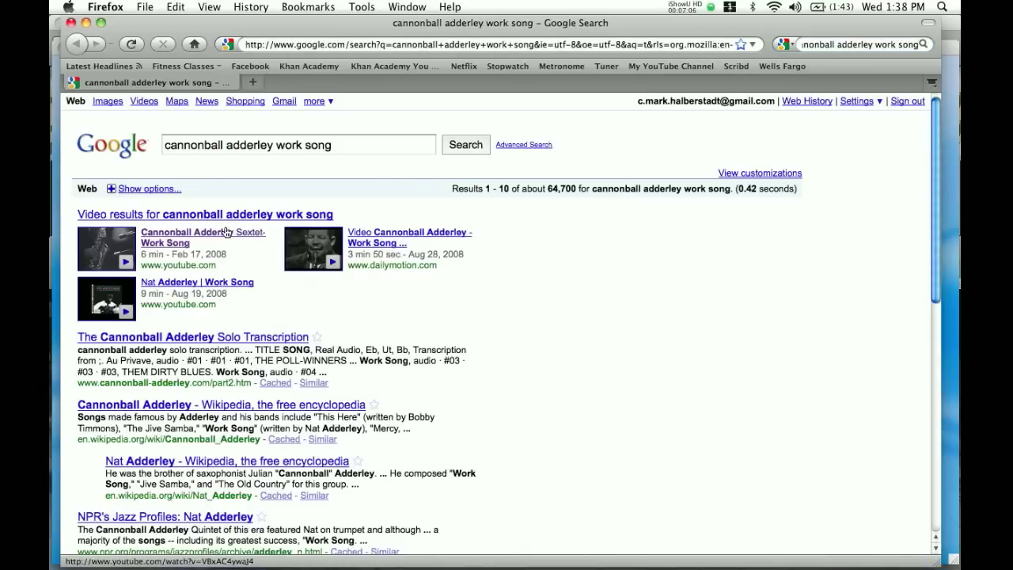
Open the YouTube video "Cannonball Adderley Sextet- Work Song", pause it and copy its web address.
{"action": "left_click", "coordinate": [226, 232]}
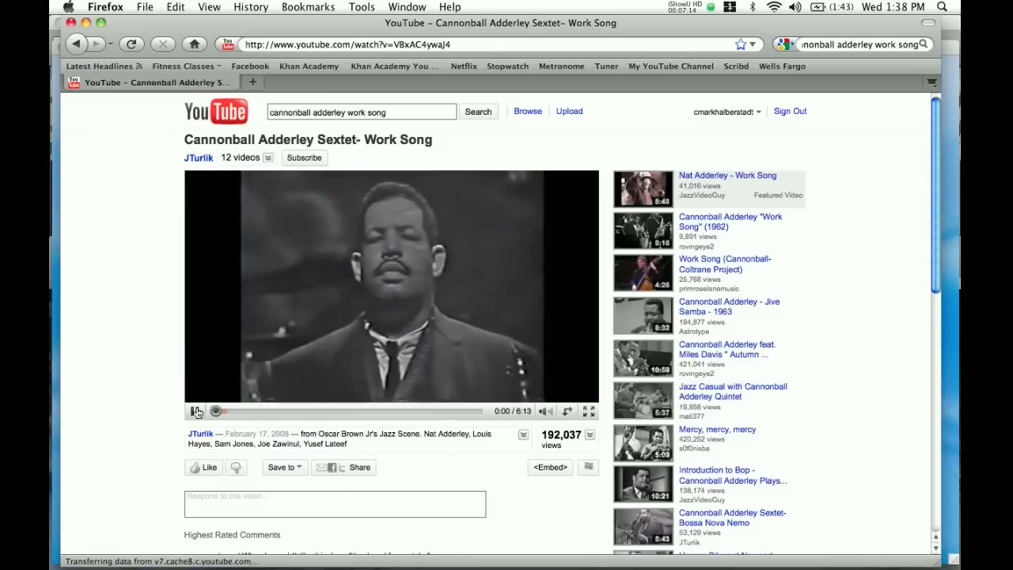
{"action": "left_click", "coordinate": [193, 412]}
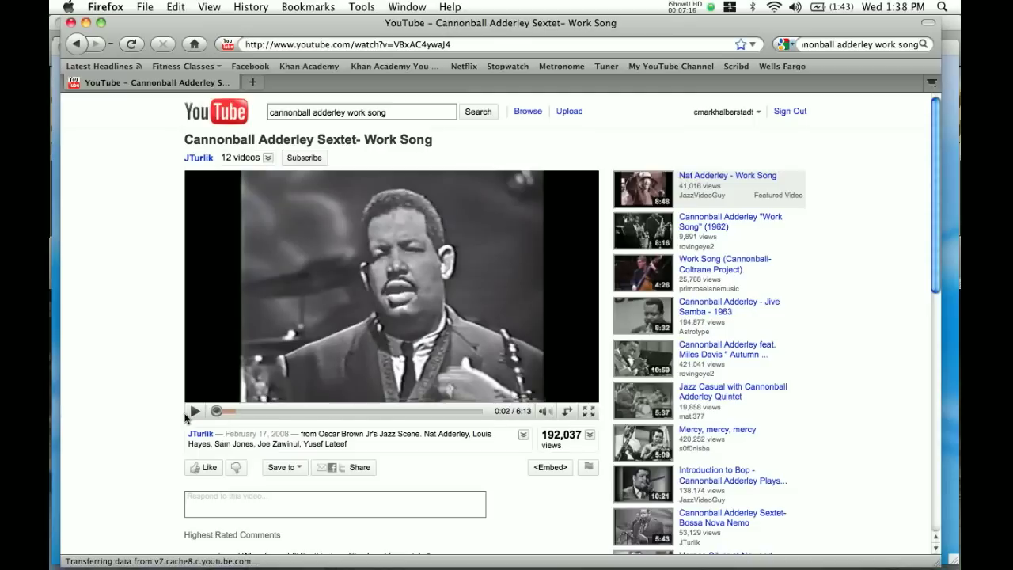
{"action": "left_click", "coordinate": [457, 44]}
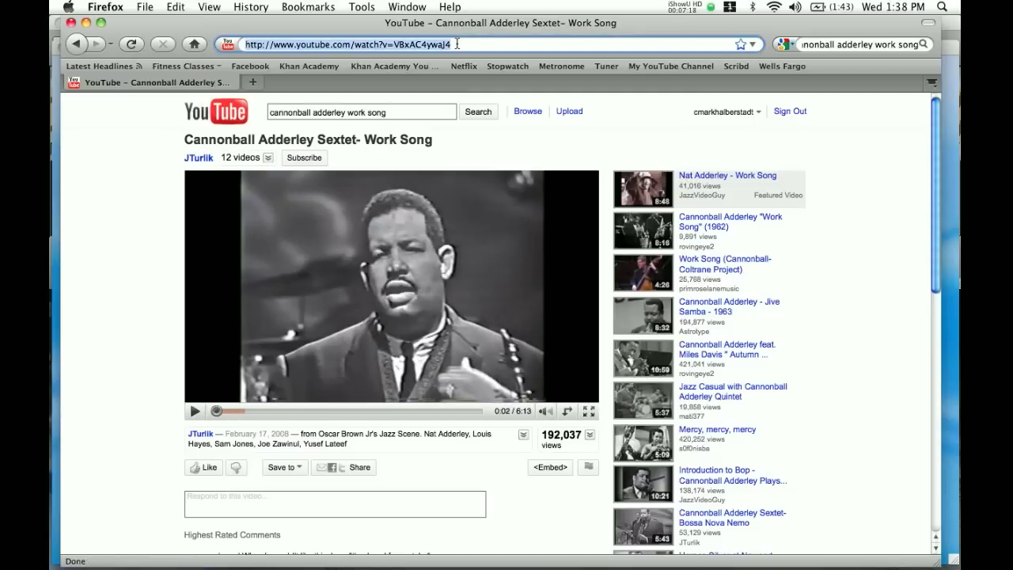
{"action": "left_click", "coordinate": [178, 8]}
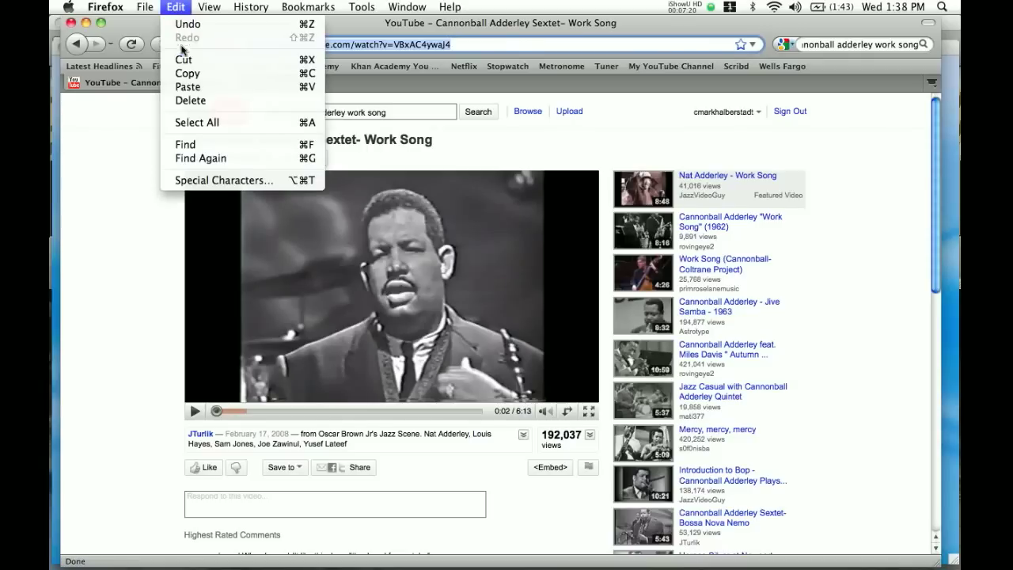
{"action": "left_click", "coordinate": [185, 74]}
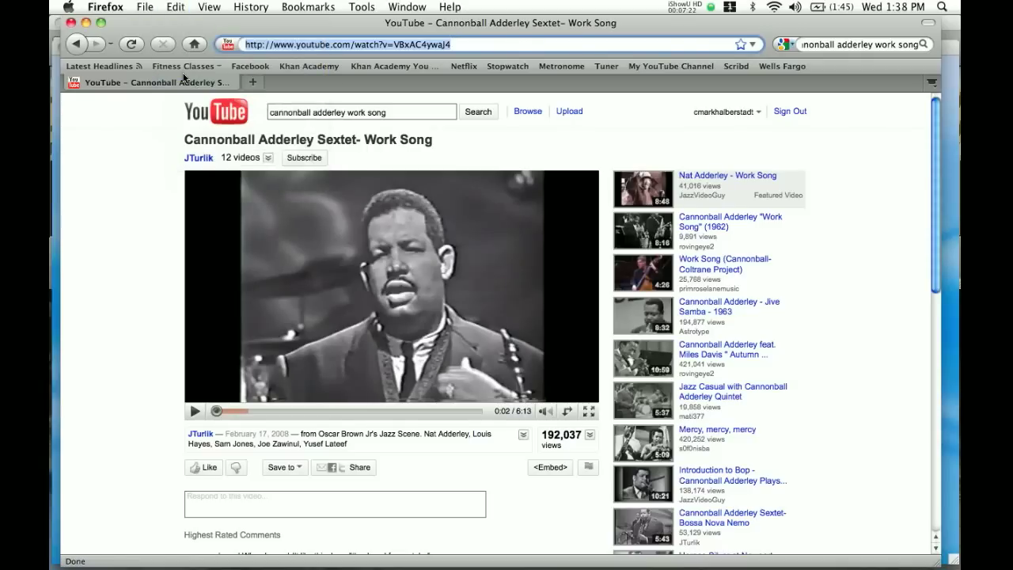
Return to Sibelius and add a centred text line beneath the title containing the copied YouTube address.
{"action": "key", "text": "super+Tab"}
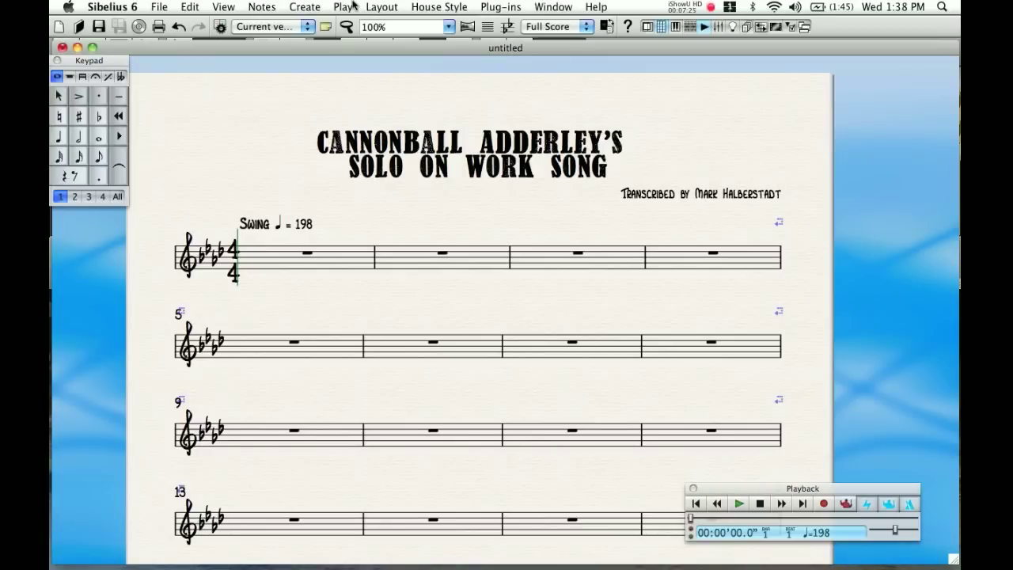
{"action": "left_click", "coordinate": [319, 6]}
{"action": "mouse_move", "coordinate": [375, 189]}
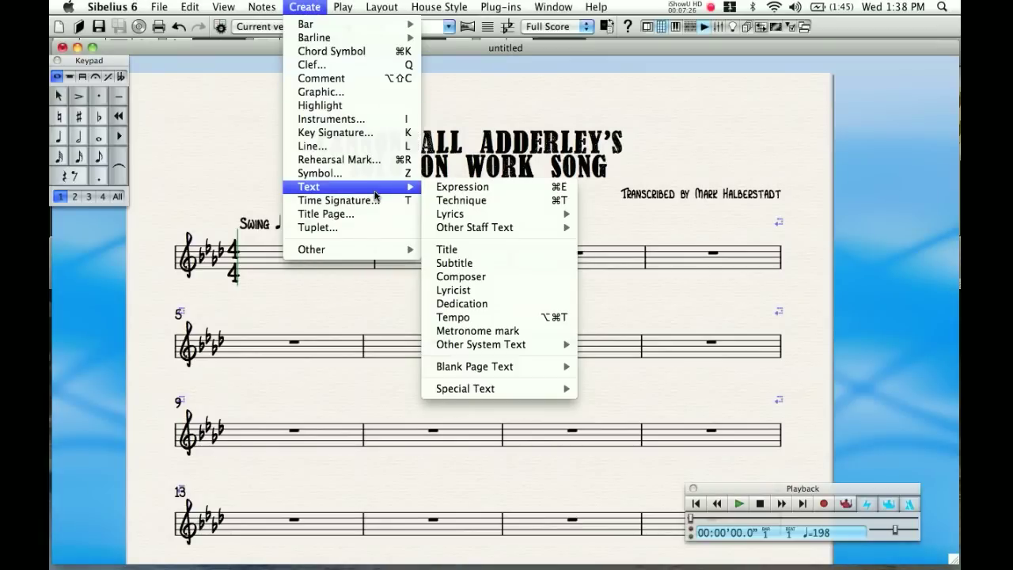
{"action": "left_click", "coordinate": [514, 276]}
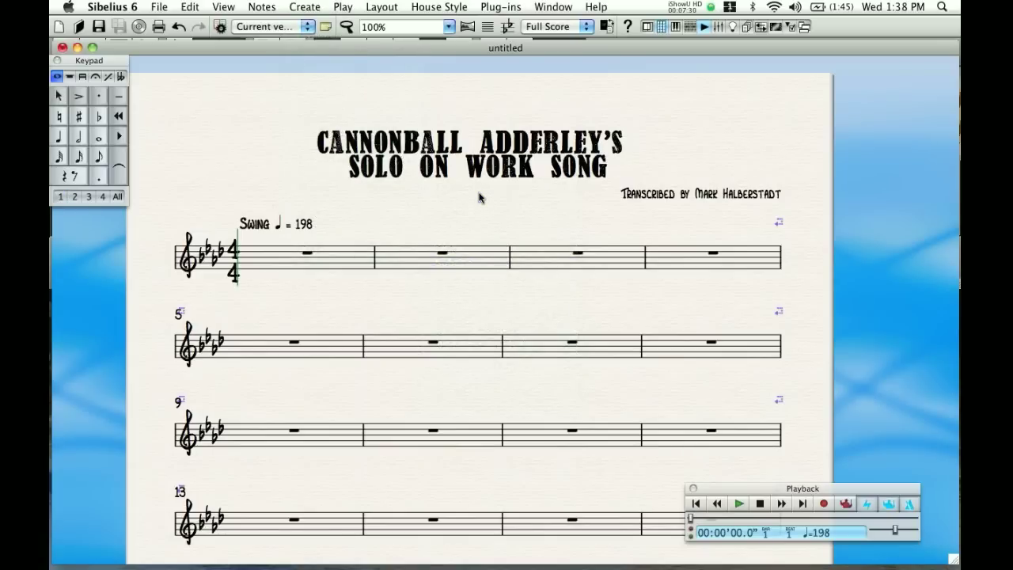
{"action": "key", "text": "super+v"}
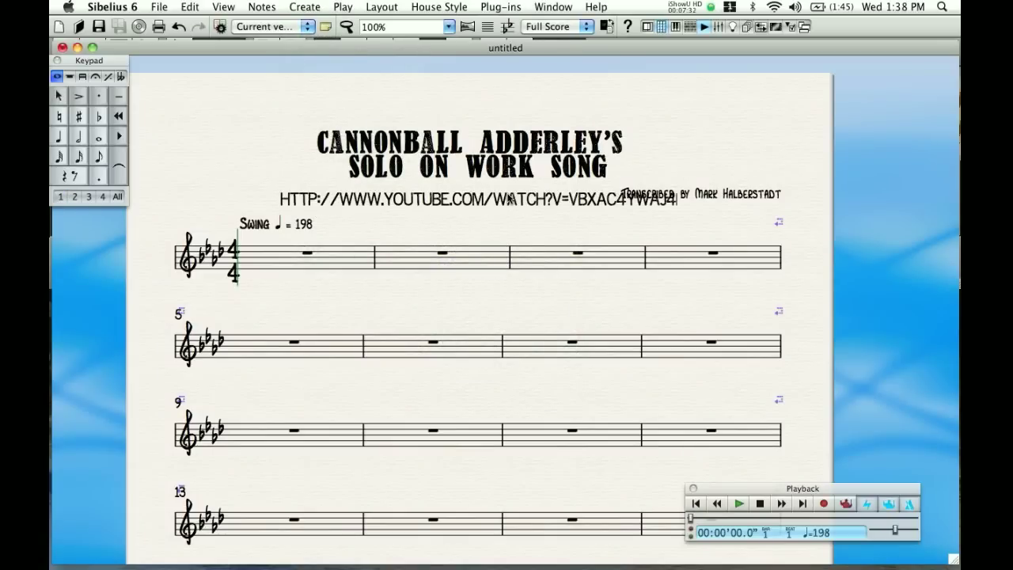
Move the title and the YouTube address line upward so the address sits clear above the transcriber credit.
{"action": "left_click_drag", "start_coordinate": [499, 159], "coordinate": [499, 119]}
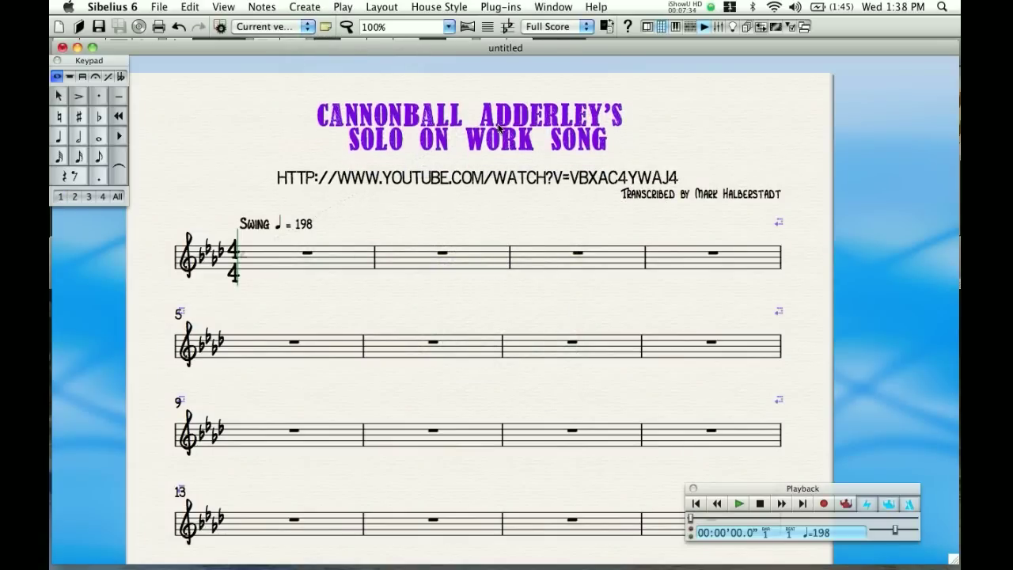
{"action": "left_click_drag", "start_coordinate": [494, 200], "coordinate": [494, 177]}
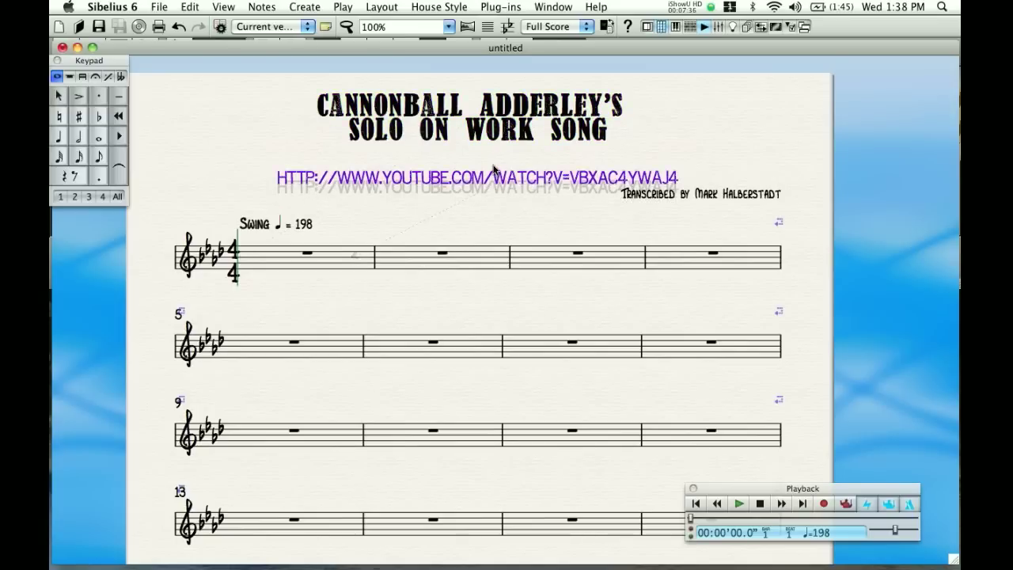
{"action": "key", "text": "Up"}
{"action": "key", "text": "Up"}
{"action": "key", "text": "Up"}
{"action": "key", "text": "Up"}
{"action": "key", "text": "Up"}
{"action": "key", "text": "Up"}
{"action": "key", "text": "Up"}
{"action": "key", "text": "Up"}
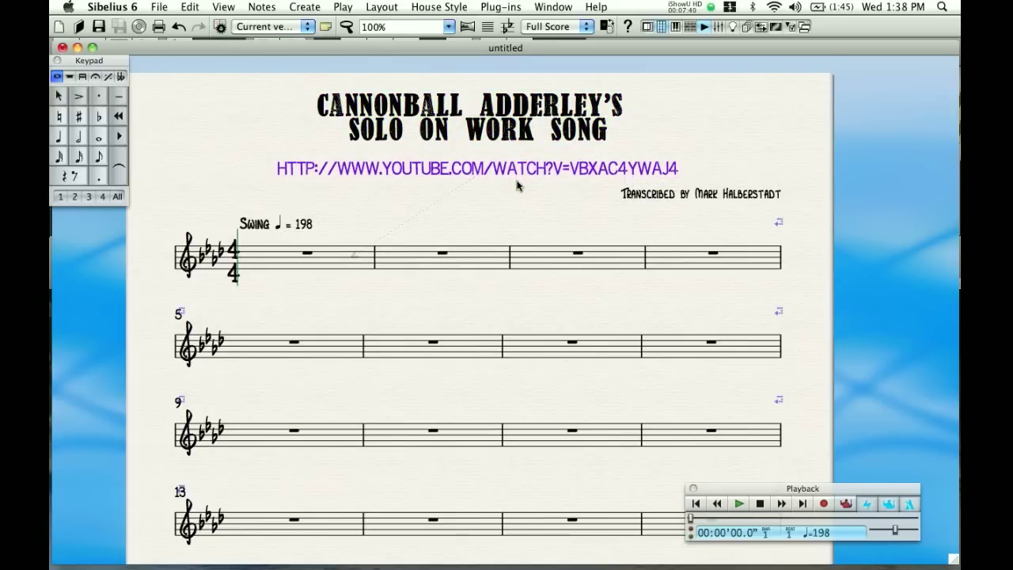
{"action": "key", "text": "Escape"}
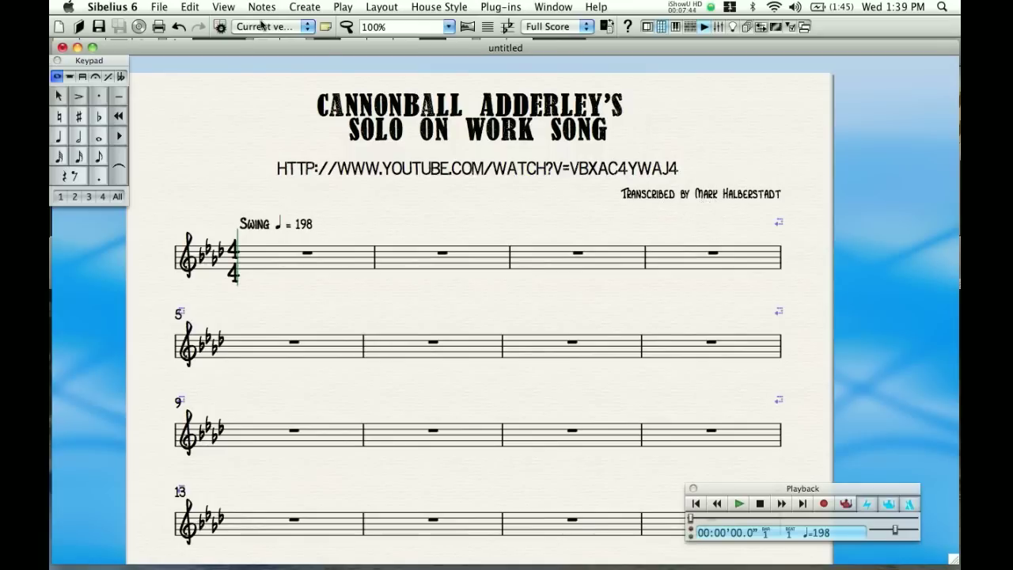
Start saving the score under a new name and browse to the Cannonball Adderley folder inside Documents > Transcriptions.
{"action": "left_click", "coordinate": [166, 11]}
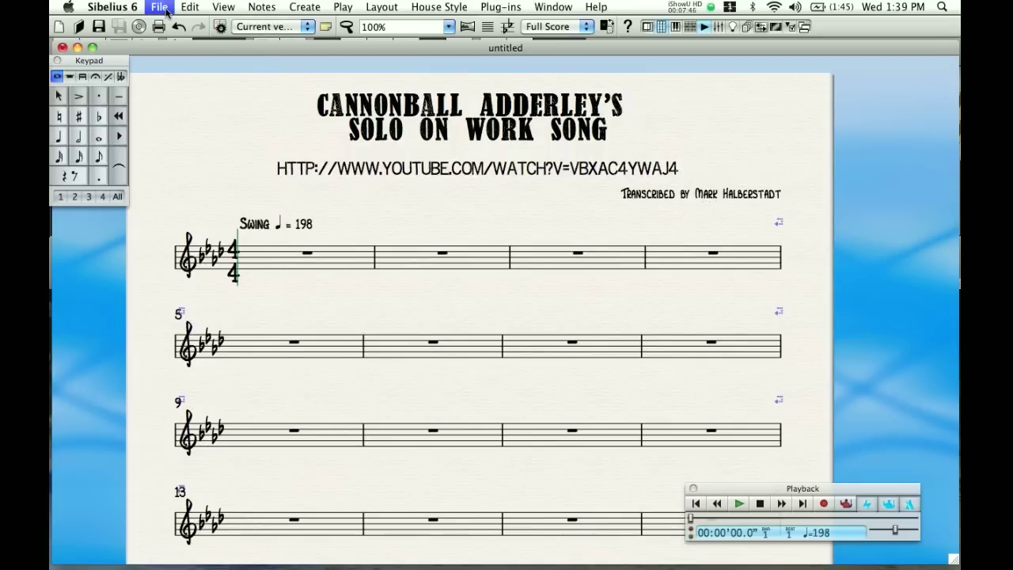
{"action": "key", "text": "super+s"}
{"action": "scroll", "coordinate": [381, 299], "scroll_direction": "down", "scroll_amount": 1}
{"action": "left_click", "coordinate": [375, 299]}
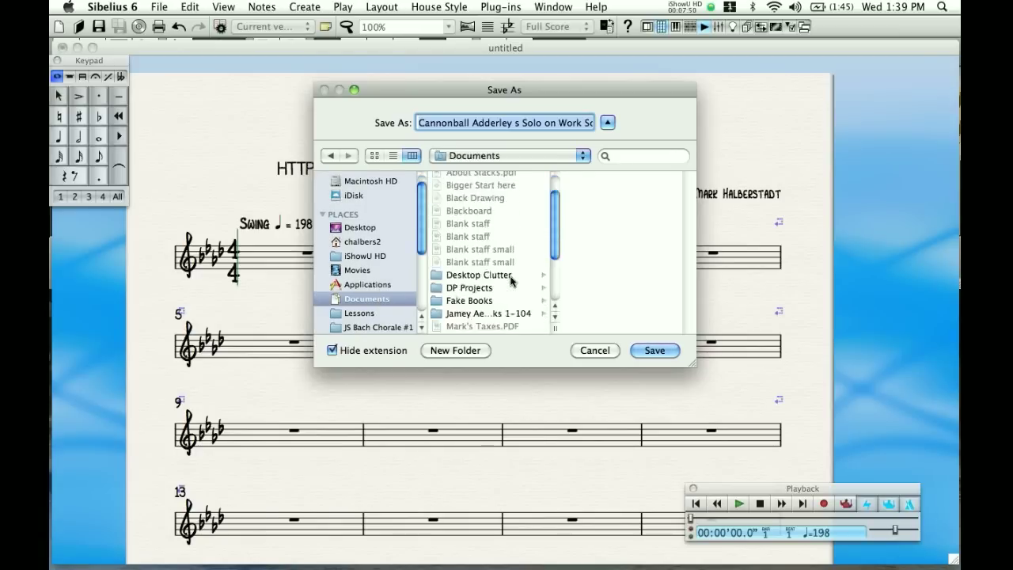
{"action": "scroll", "coordinate": [506, 281], "scroll_direction": "down", "scroll_amount": 3}
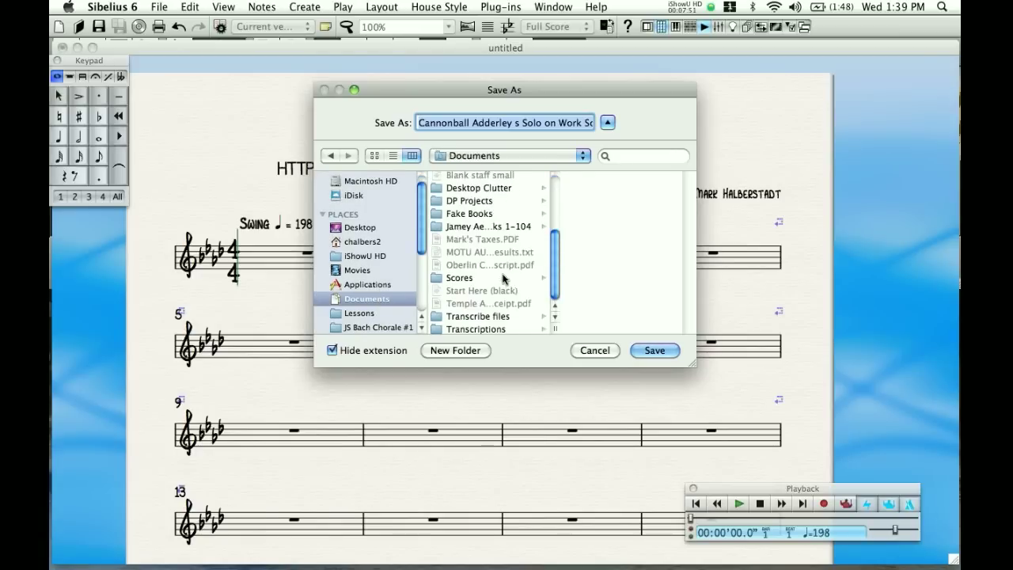
{"action": "left_click", "coordinate": [478, 327]}
{"action": "left_click", "coordinate": [629, 241]}
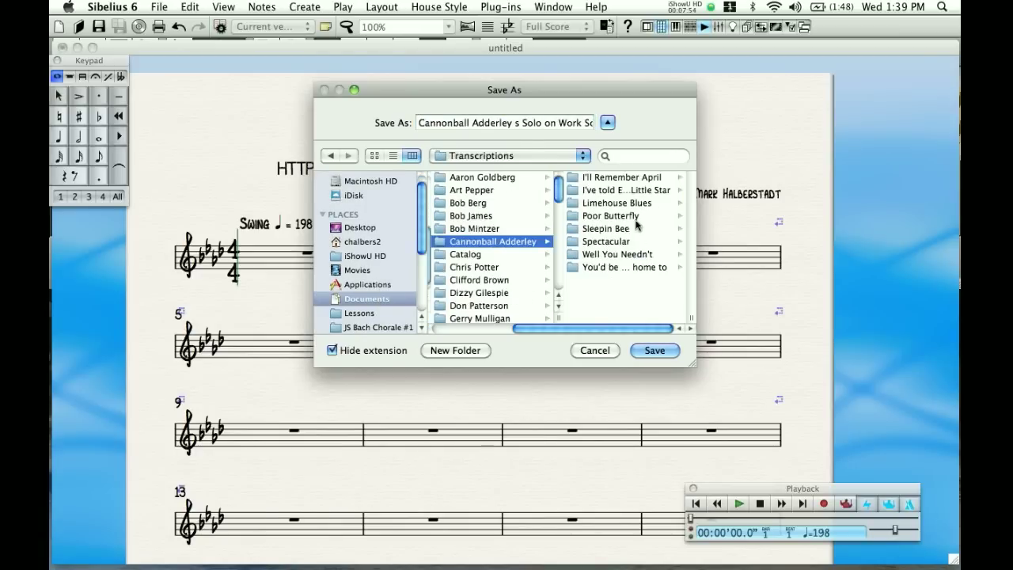
Create a new folder named Work Song inside the Cannonball Adderley folder.
{"action": "left_click", "coordinate": [469, 353]}
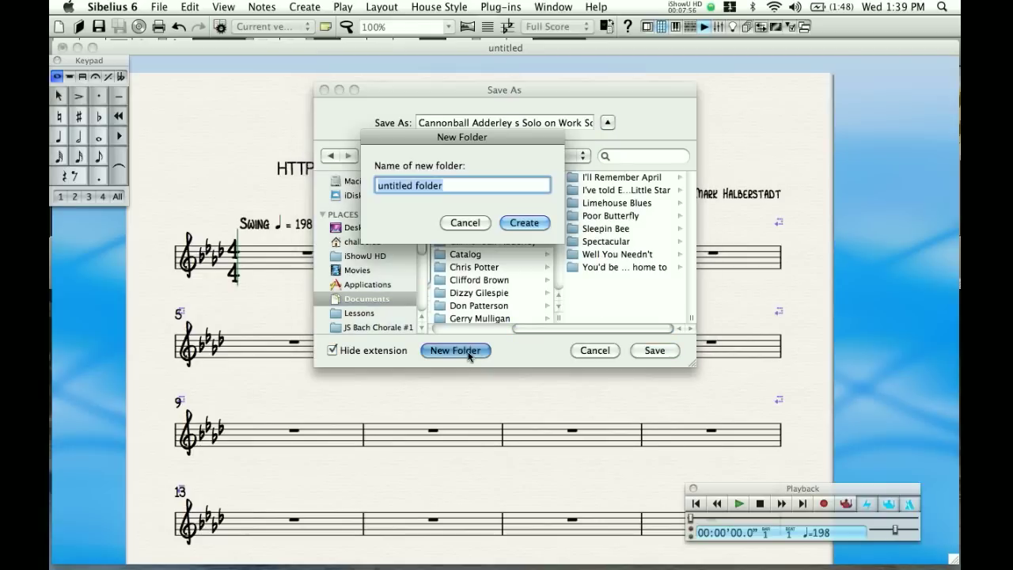
{"action": "type", "text": "Work"}
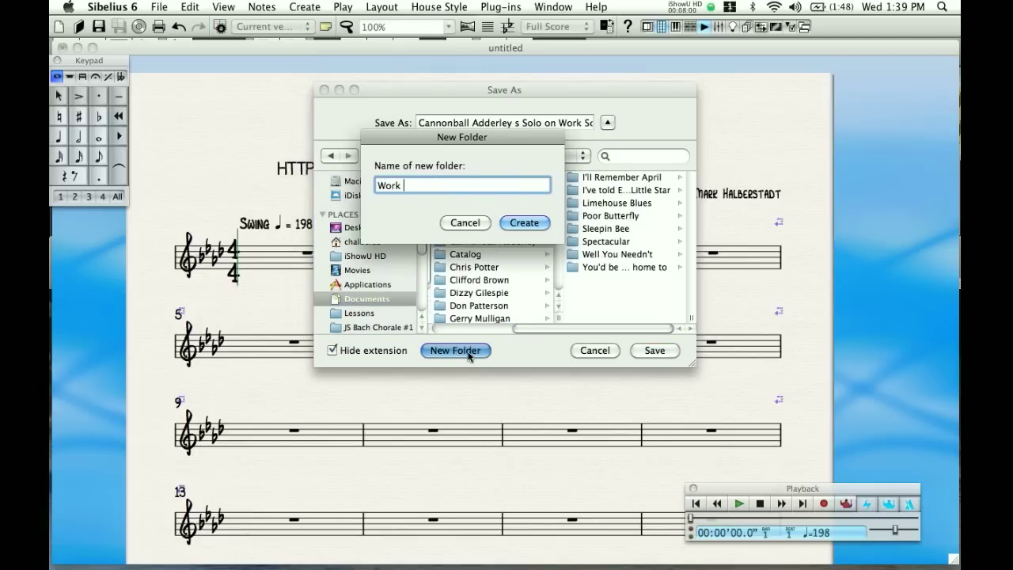
{"action": "type", "text": " Song"}
{"action": "left_click_drag", "start_coordinate": [455, 136], "coordinate": [353, 364]}
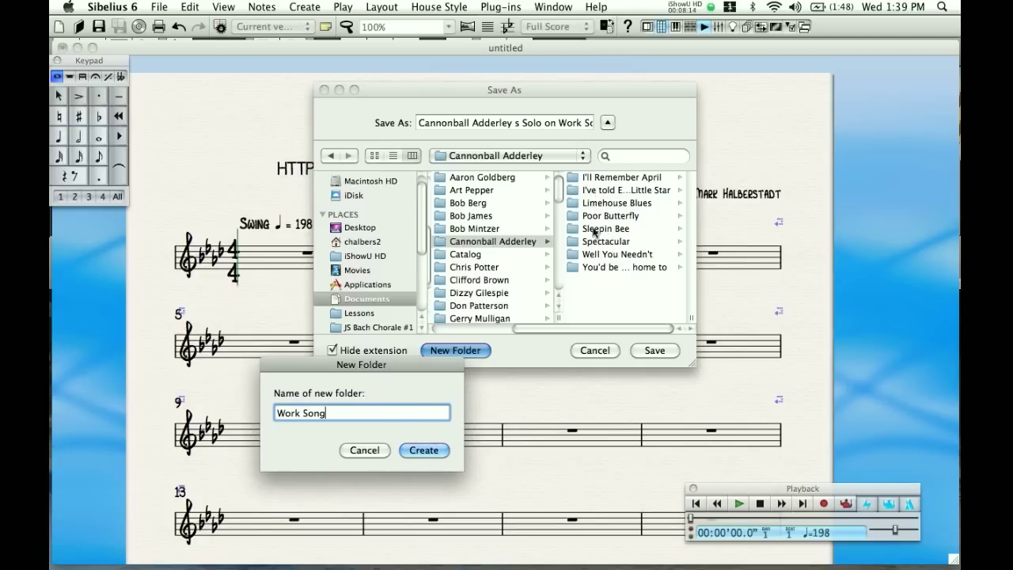
{"action": "left_click", "coordinate": [423, 450]}
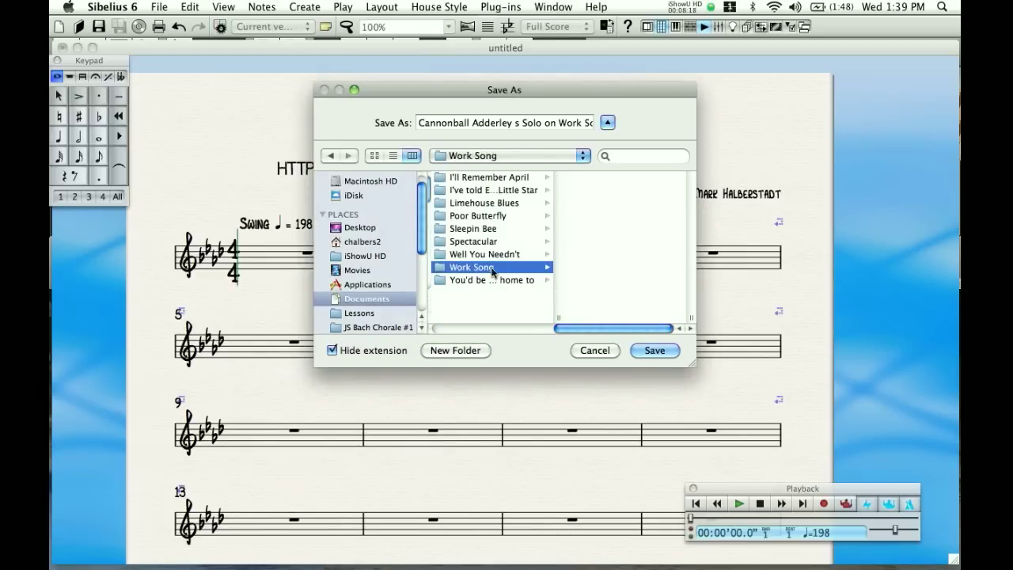
Name the score file "Work Song (YouTube)" and save it in the Work Song folder.
{"action": "triple_click", "coordinate": [507, 125]}
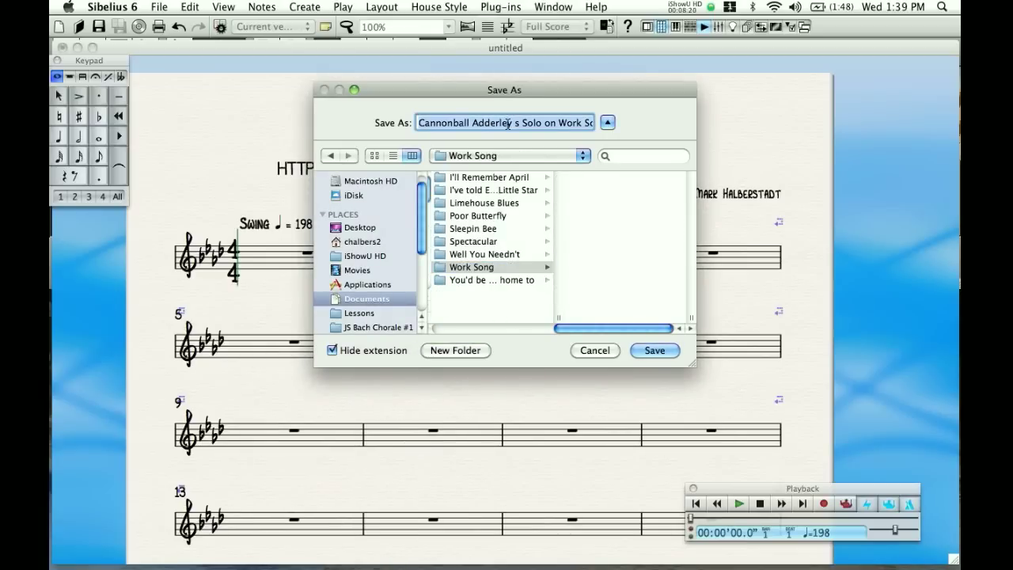
{"action": "type", "text": "Work Song (Youtube)"}
{"action": "key", "text": "Left"}
{"action": "key", "text": "Left"}
{"action": "key", "text": "Left"}
{"action": "key", "text": "BackSpace"}
{"action": "type", "text": "T"}
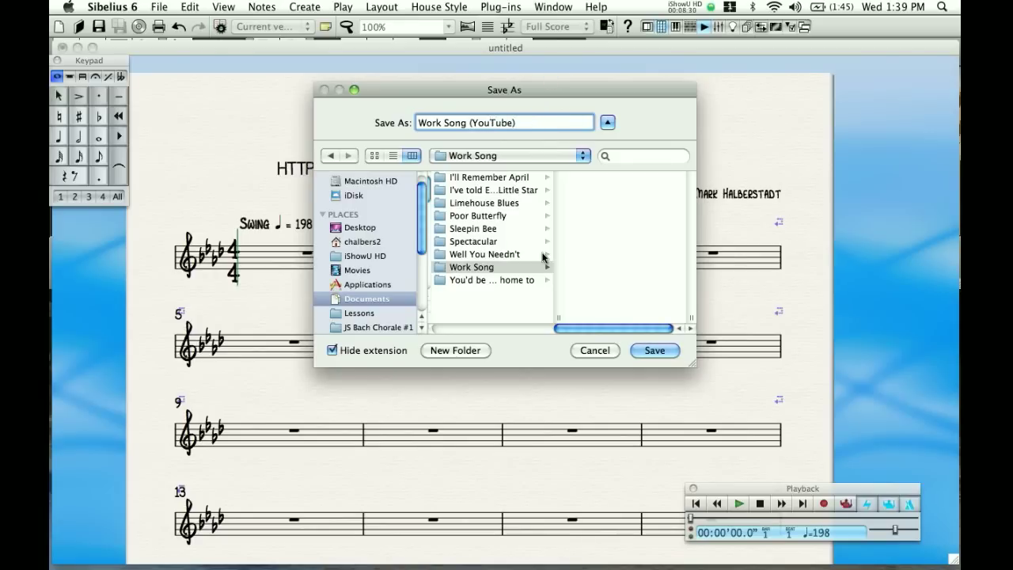
{"action": "left_click", "coordinate": [654, 351]}
{"action": "key", "text": "super+s"}
Resize and arrange the Transcribe! window above the Work Song score window so both fill the screen without overlapping.
{"action": "left_click_drag", "start_coordinate": [954, 563], "coordinate": [954, 307]}
{"action": "left_click_drag", "start_coordinate": [735, 54], "coordinate": [728, 302]}
{"action": "left_click", "coordinate": [763, 262]}
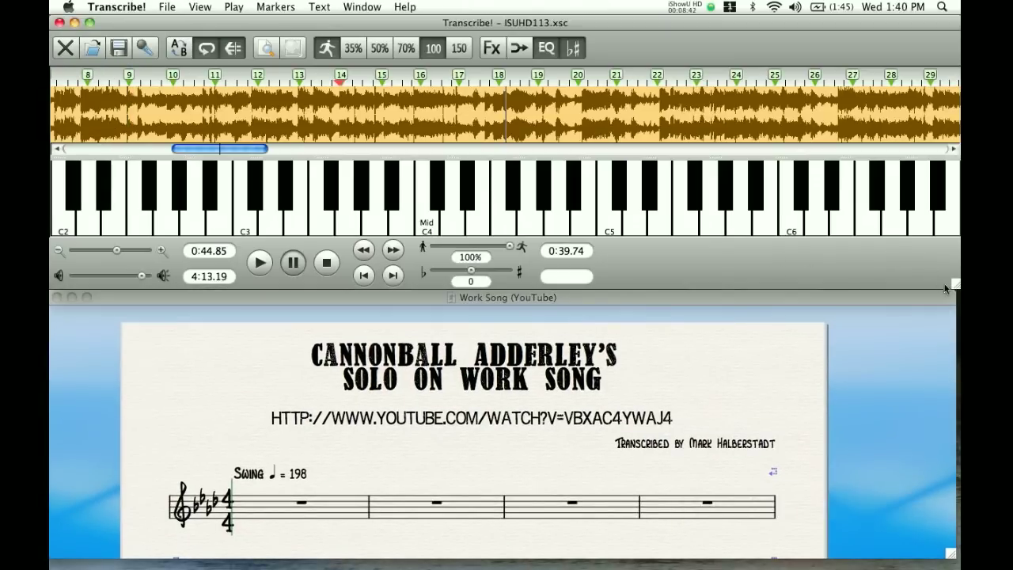
{"action": "left_click_drag", "start_coordinate": [956, 286], "coordinate": [956, 236]}
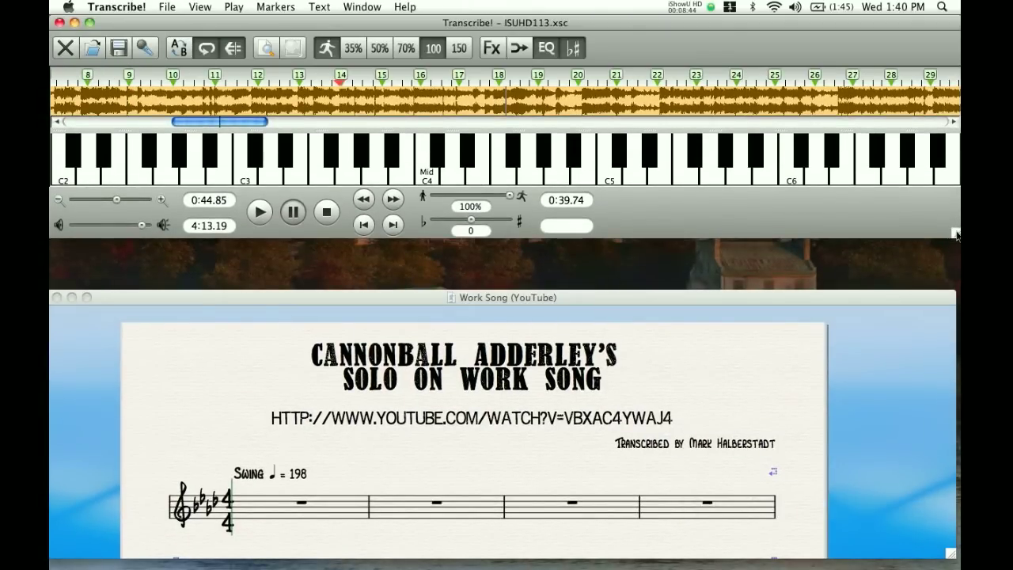
{"action": "left_click_drag", "start_coordinate": [845, 300], "coordinate": [839, 250]}
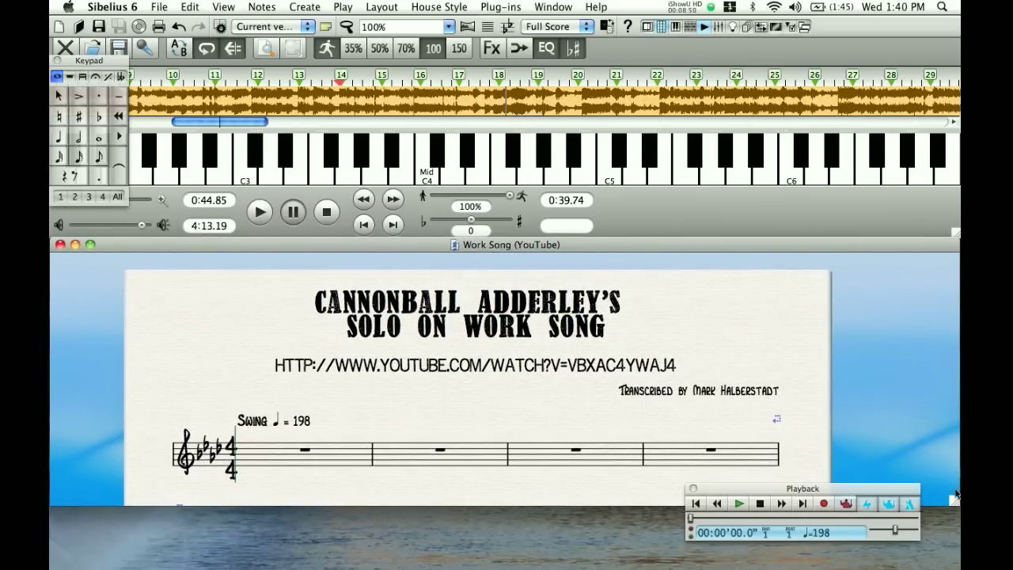
{"action": "left_click_drag", "start_coordinate": [954, 503], "coordinate": [954, 563]}
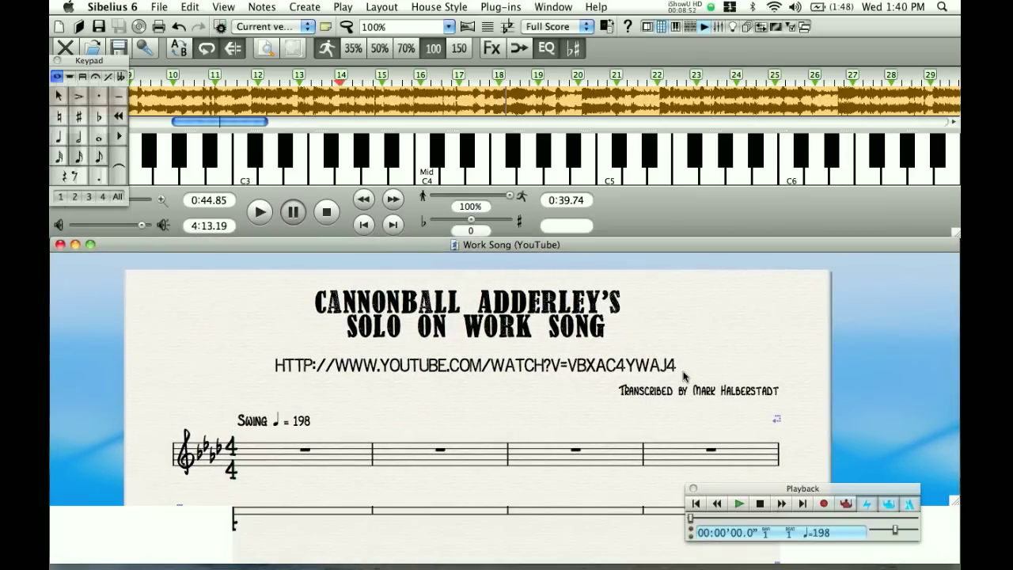
Display the score as a Transposing Score in the continuous single-system Panorama view and save the file.
{"action": "scroll", "coordinate": [481, 398], "scroll_direction": "down", "scroll_amount": 2}
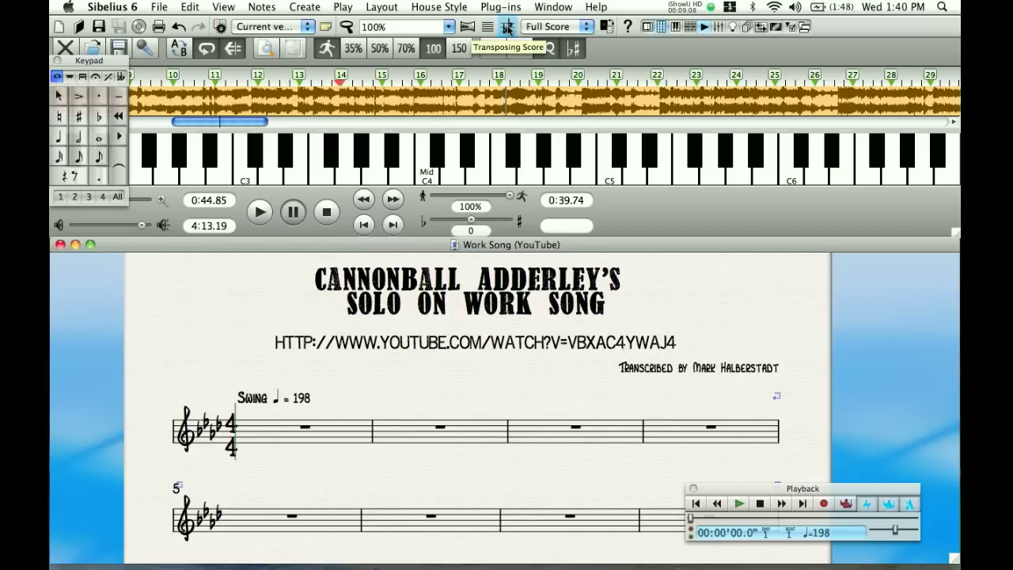
{"action": "left_click", "coordinate": [507, 28]}
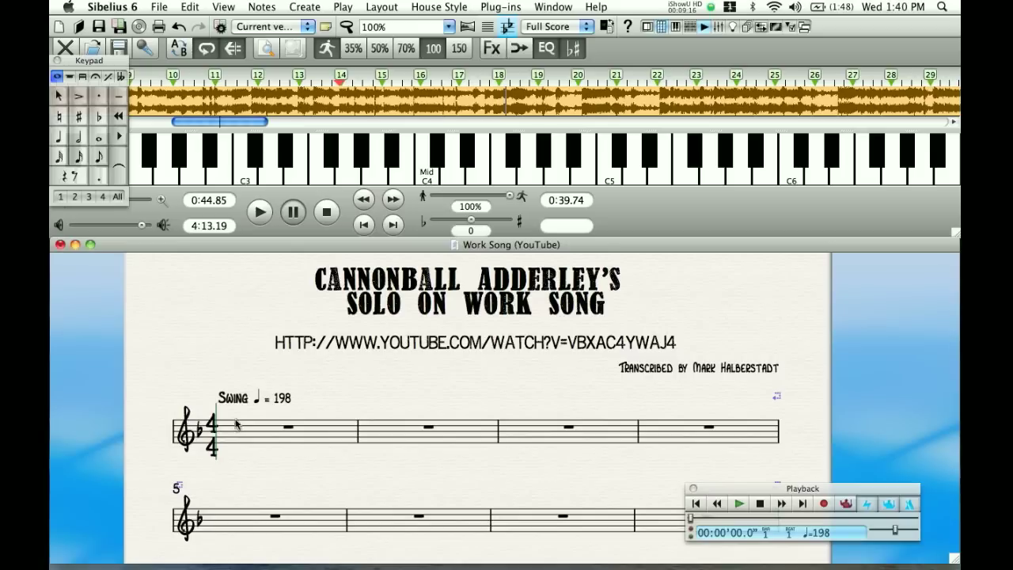
{"action": "left_click", "coordinate": [466, 29]}
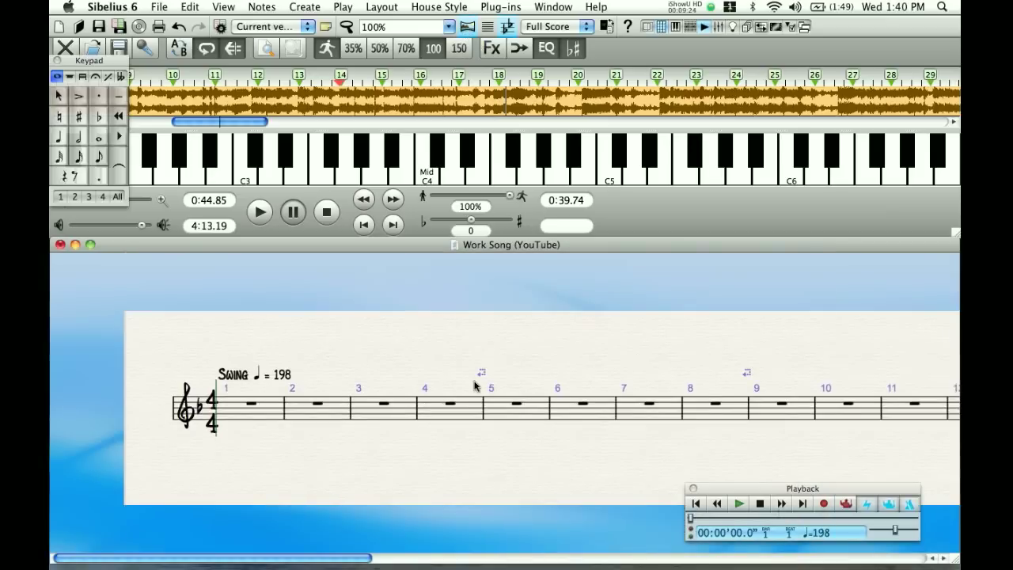
{"action": "left_click_drag", "start_coordinate": [417, 350], "coordinate": [396, 351]}
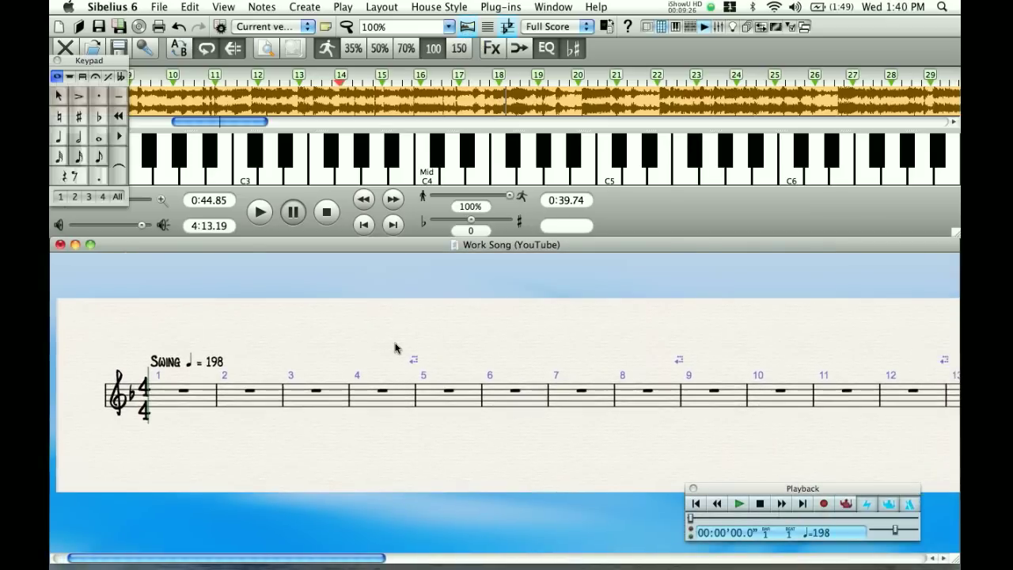
{"action": "key", "text": "super+s"}
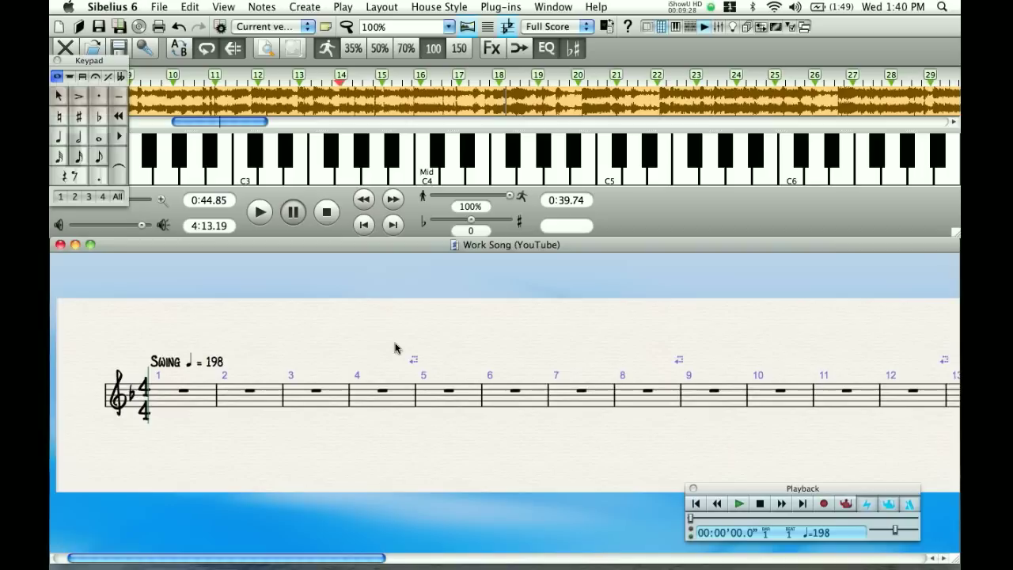